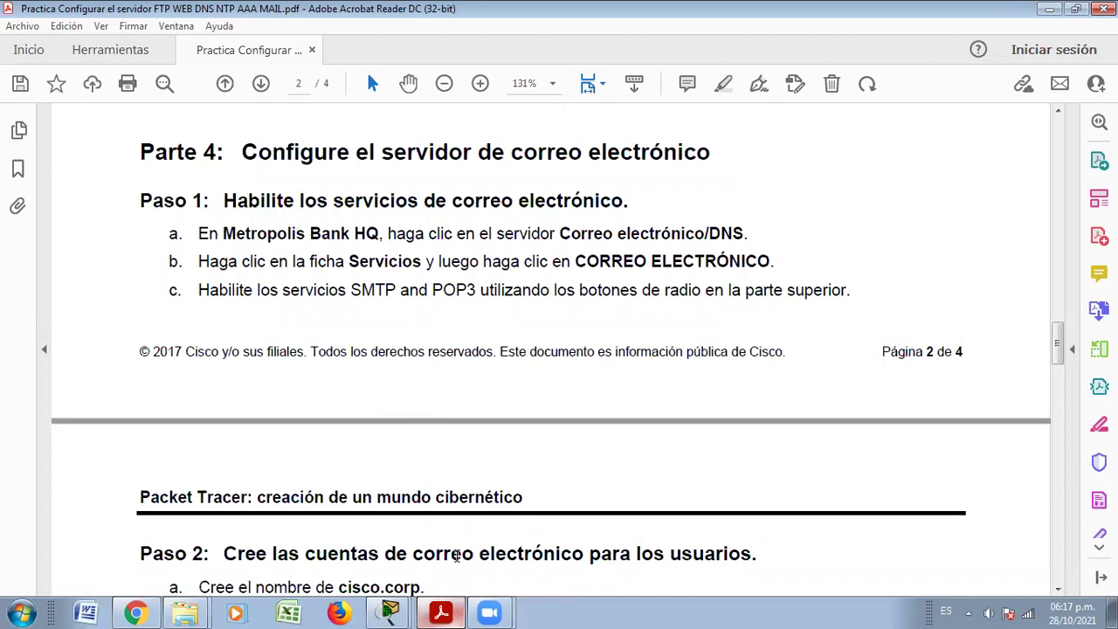
Close the PC browser, open the Correo electrónico/DNS server's EMAIL service, and turn SMTP on
left_click(442, 612)
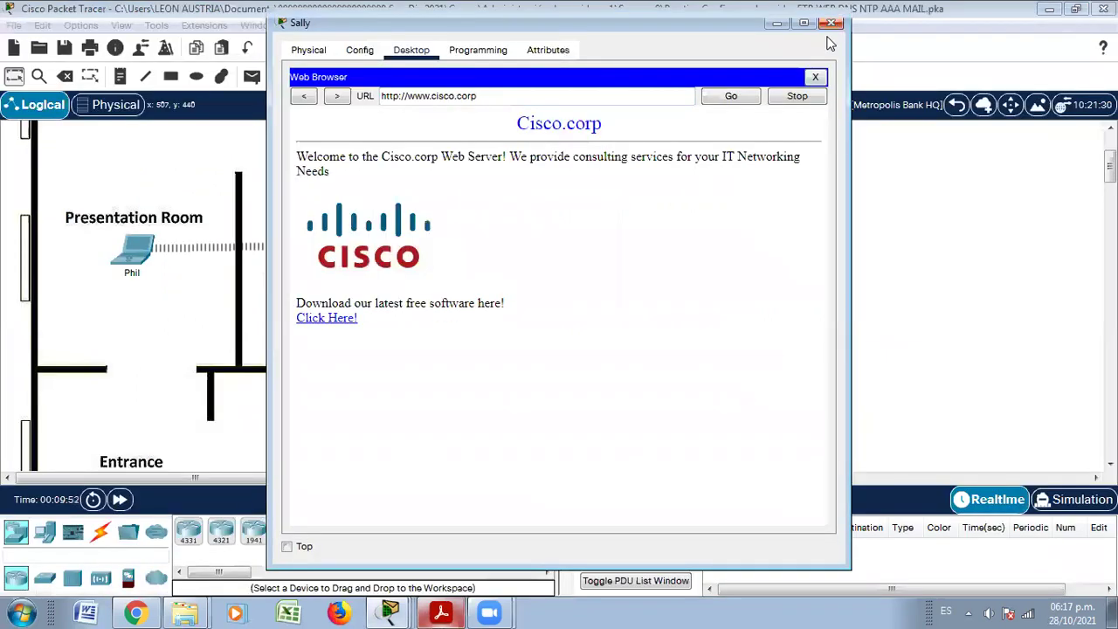
left_click(831, 21)
left_click(649, 329)
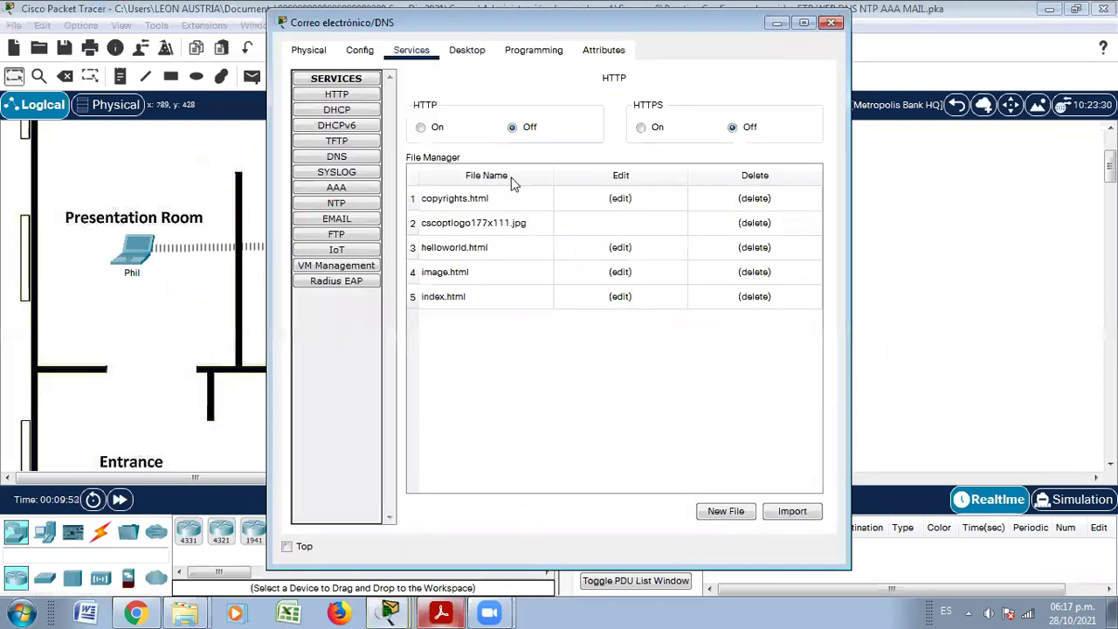
left_click(337, 219)
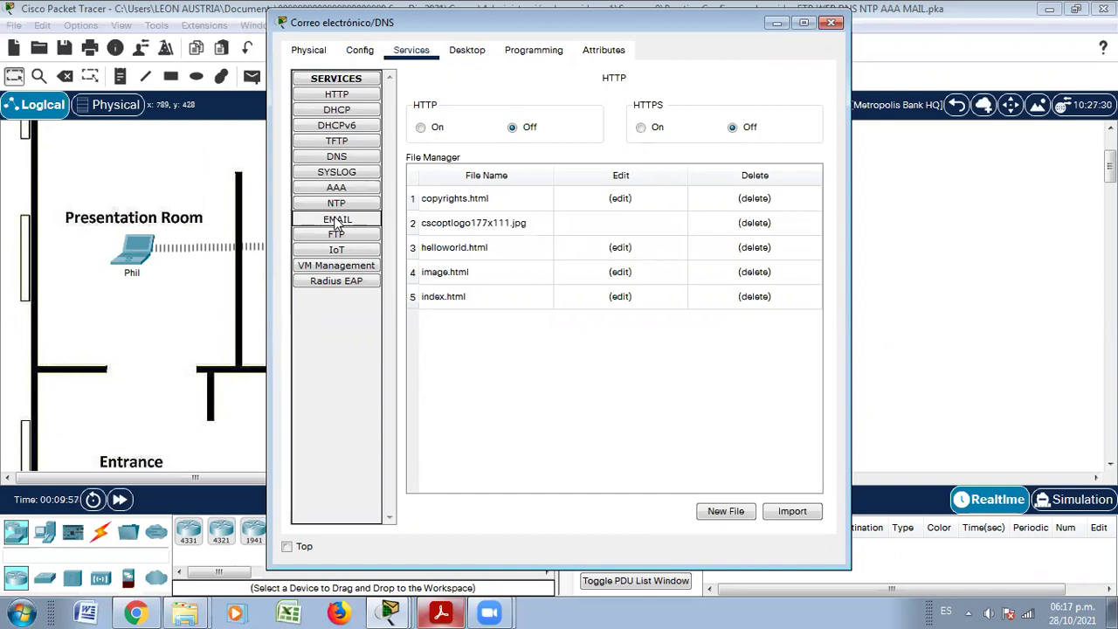
left_click(447, 128)
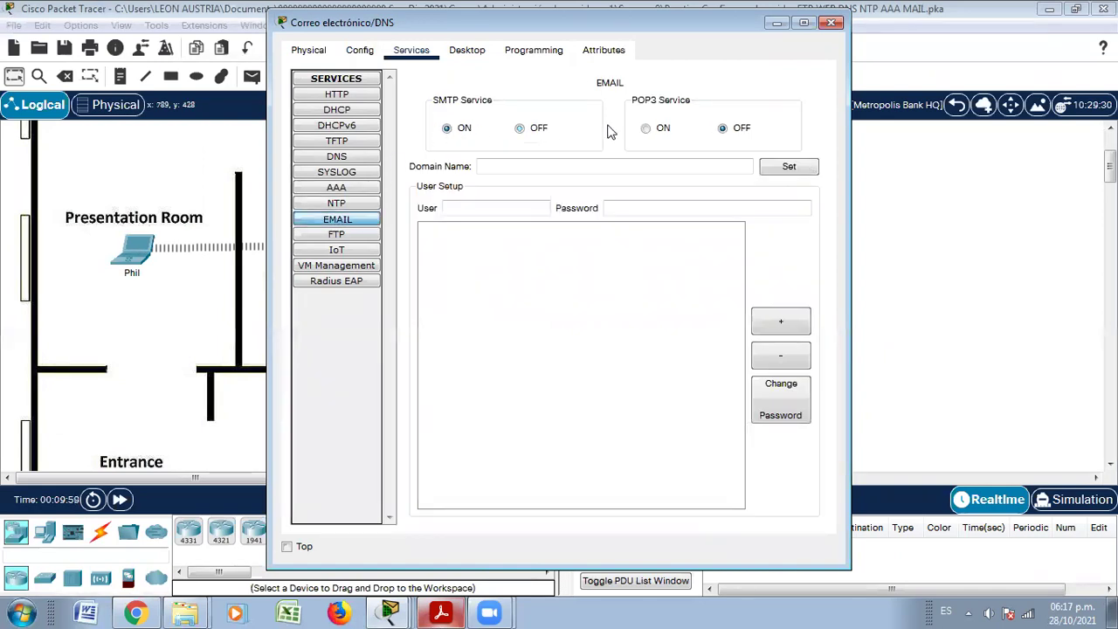
Turn POP3 on and scroll the lab PDF to the account-creation steps in Paso 2
left_click(647, 130)
left_click(441, 612)
scroll(489, 476, "down", 8)
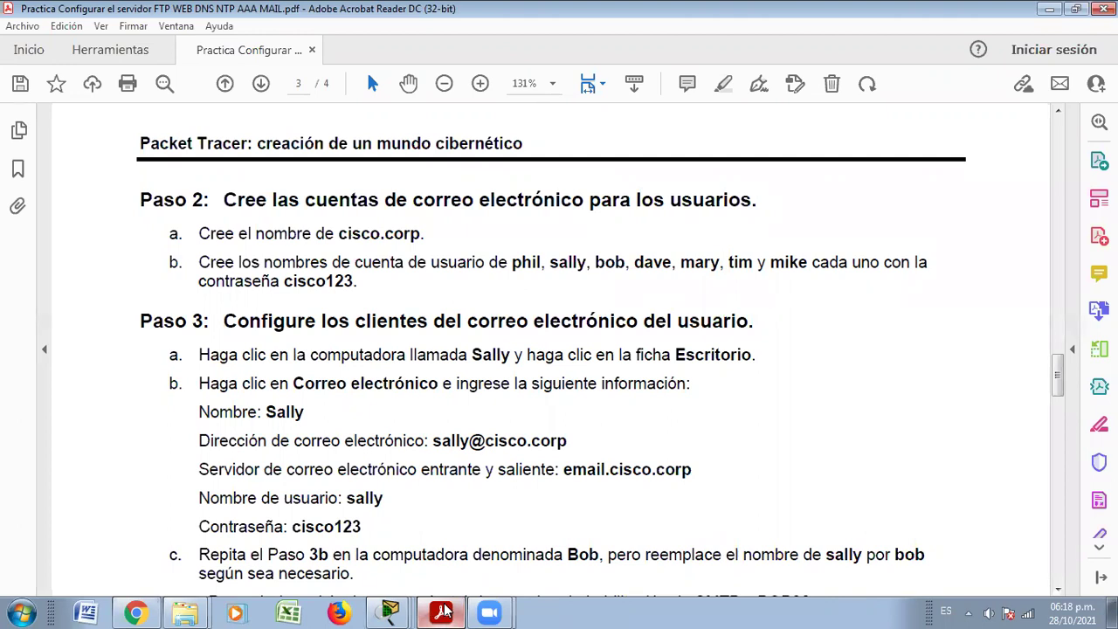
Set the email domain to cisco.corp and enter the first account's user name and lab password
left_click(443, 611)
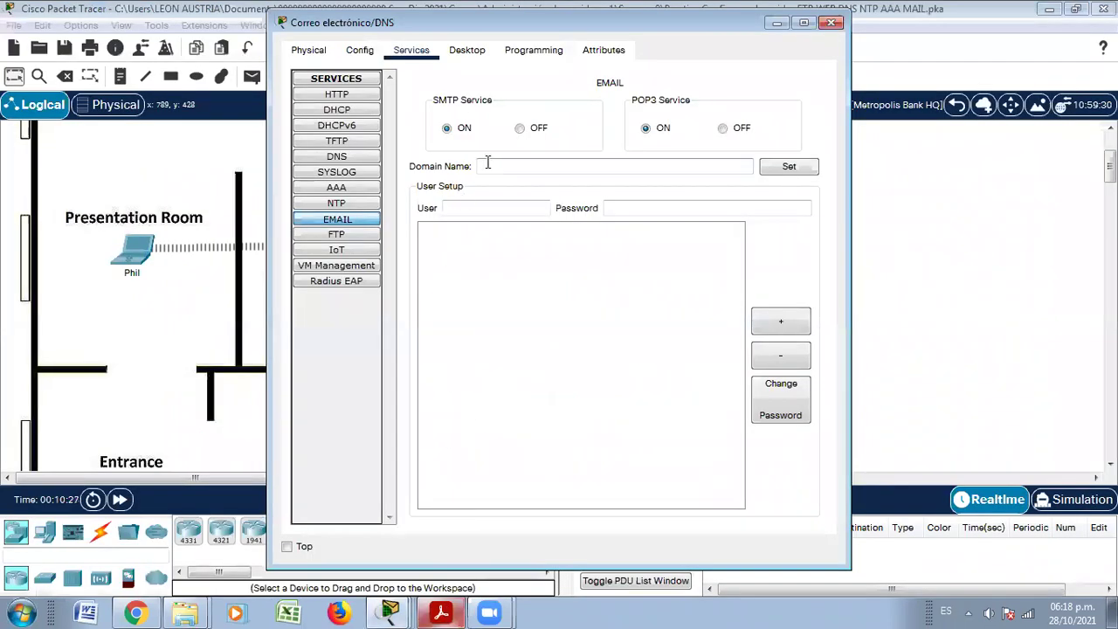
type("cisco.corp")
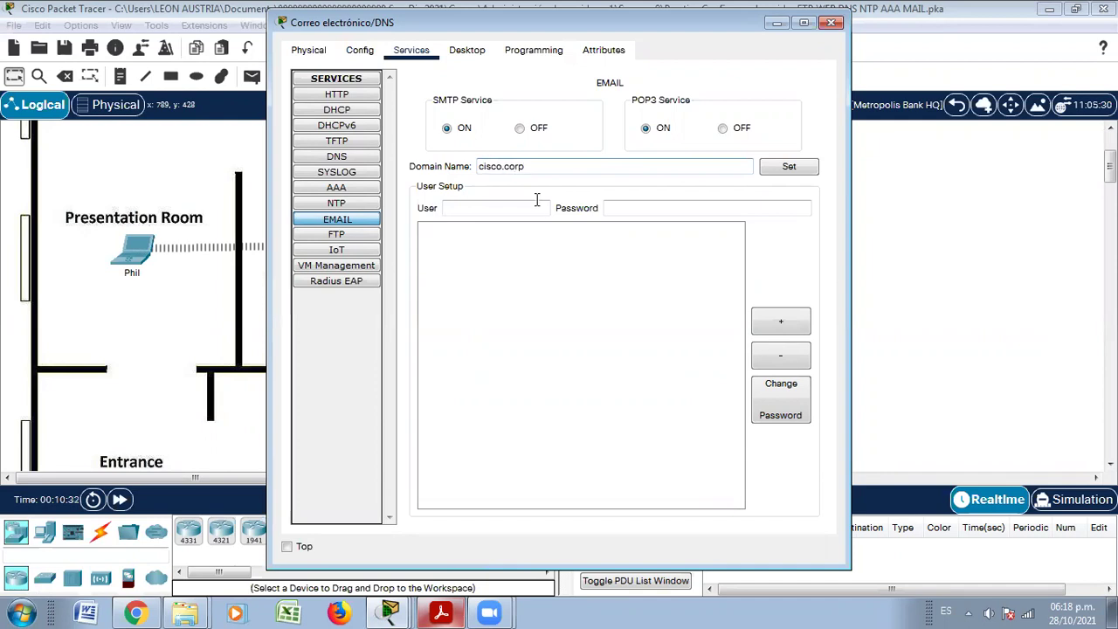
left_click(505, 209)
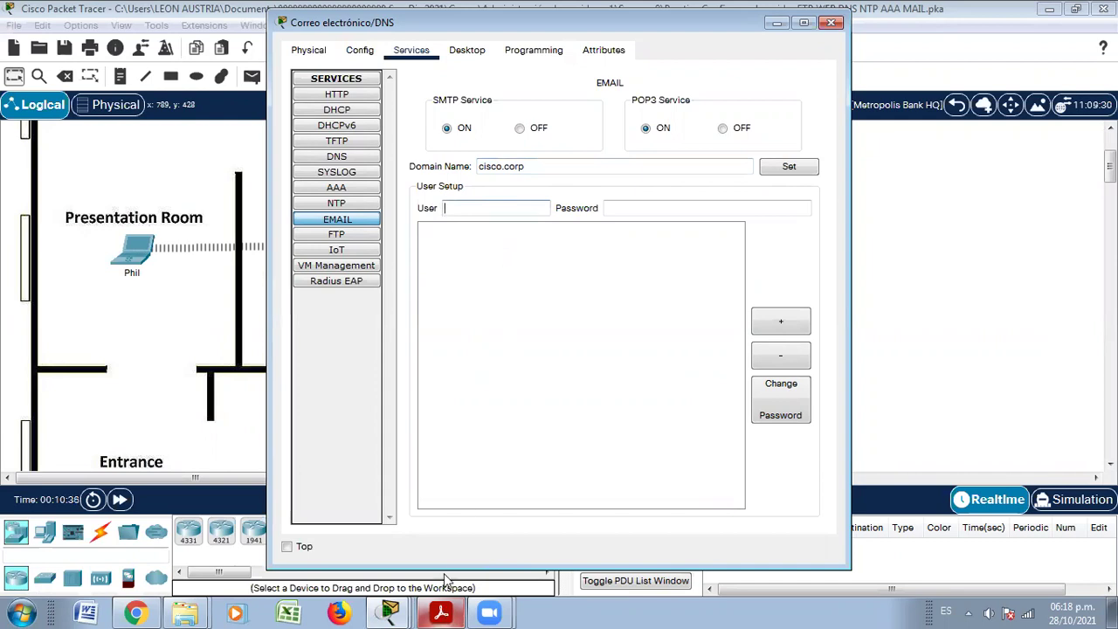
key("alt+Tab")
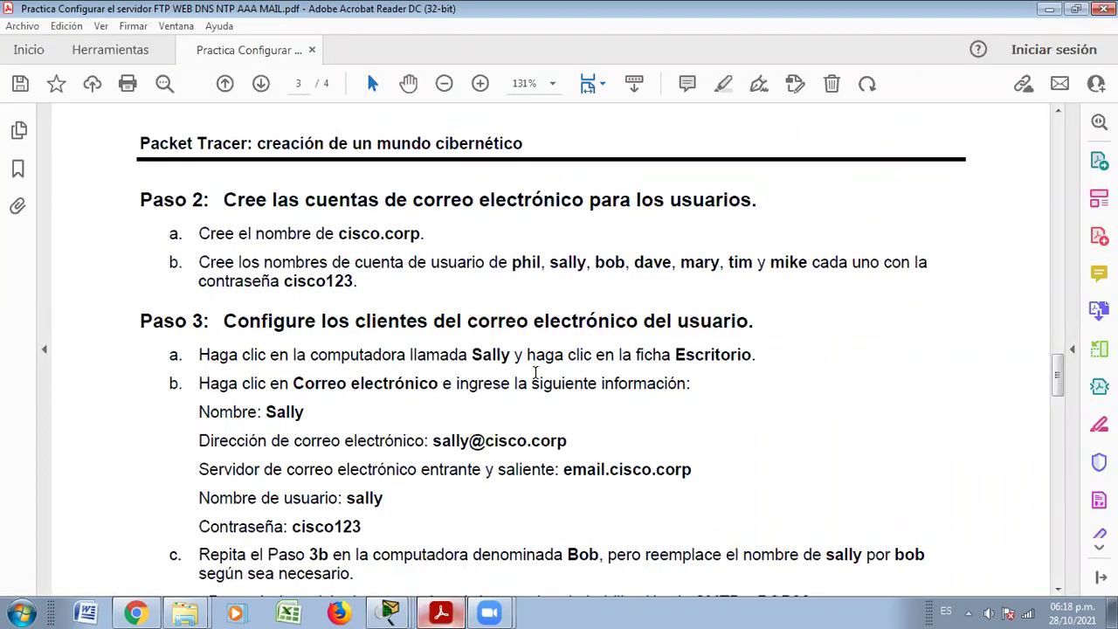
key("alt+Tab")
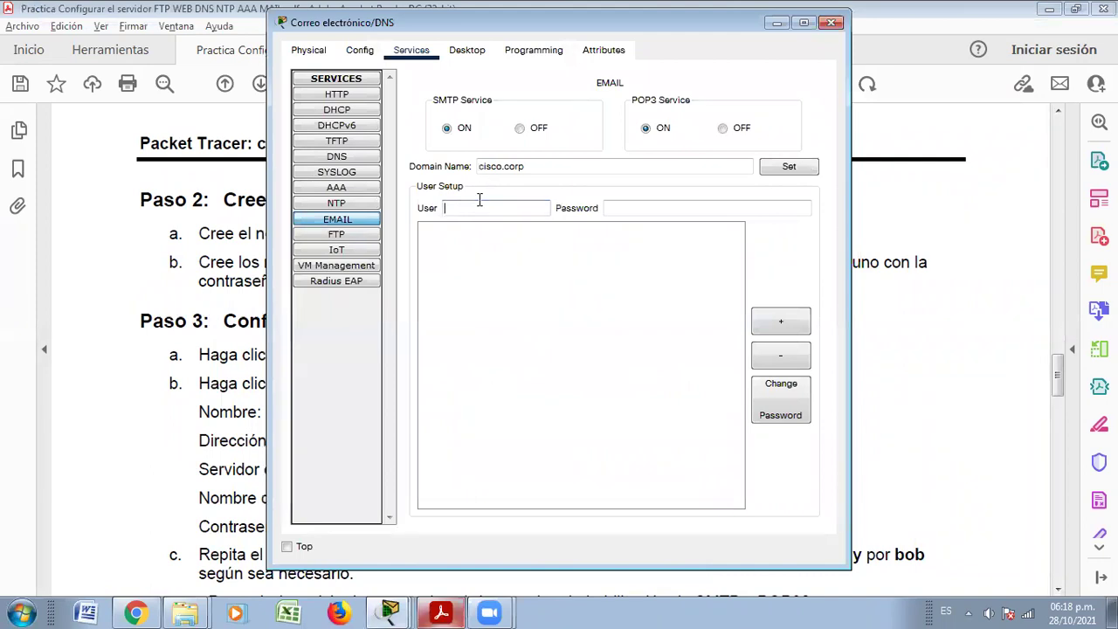
type("phil")
left_click(617, 206)
type("cisco123")
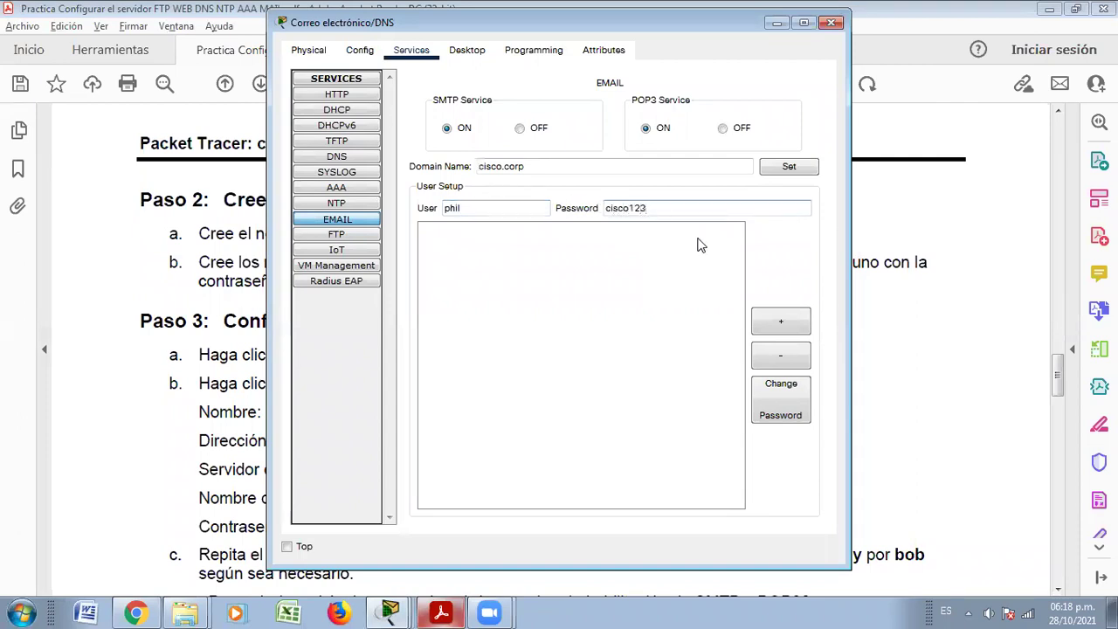
Add the first three cisco.corp accounts to the server's user list with the lab password
left_click(781, 325)
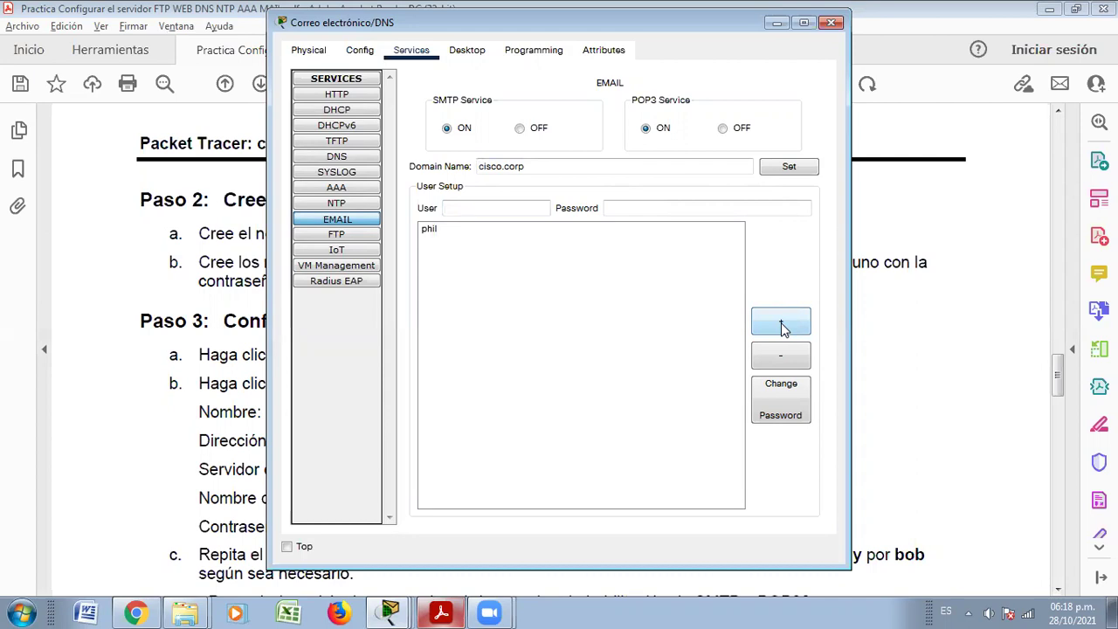
key("alt+Tab")
key("alt+Tab")
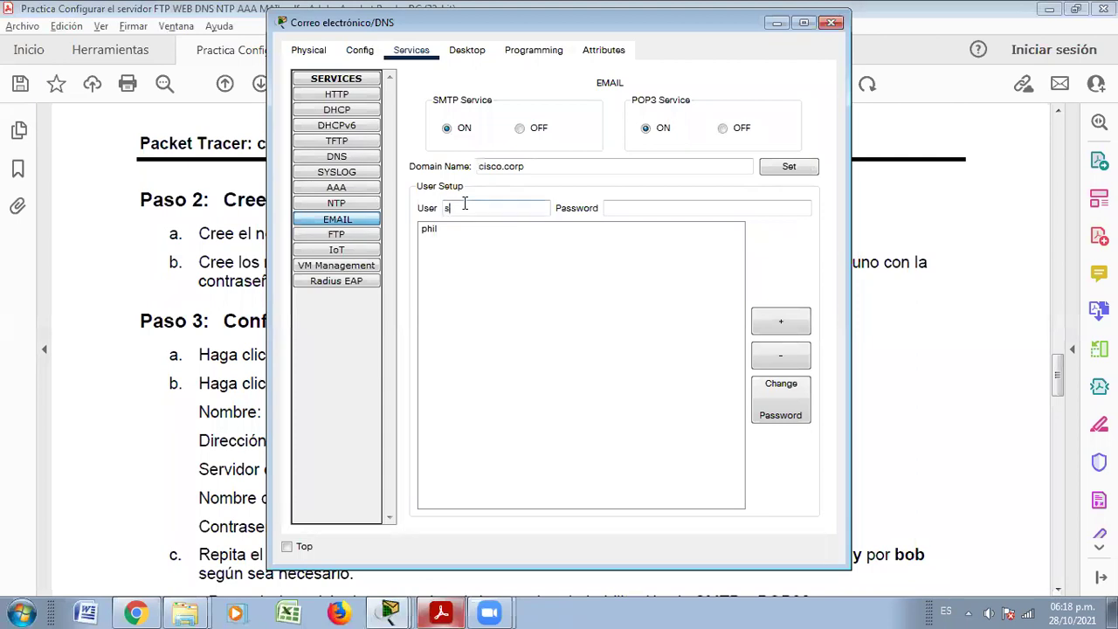
left_click(609, 209)
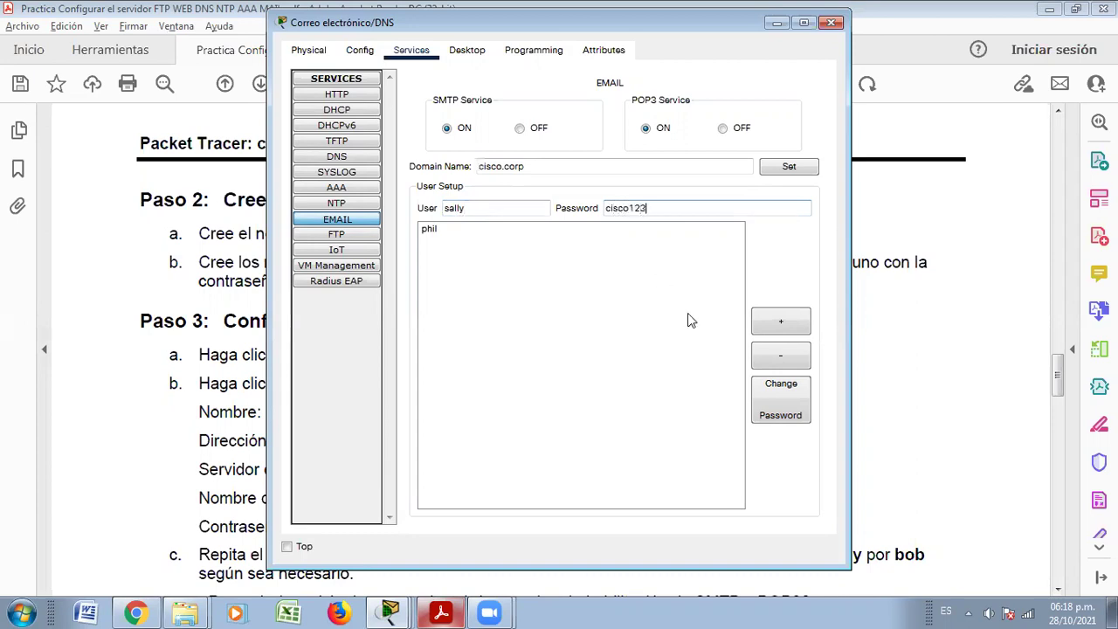
left_click(773, 321)
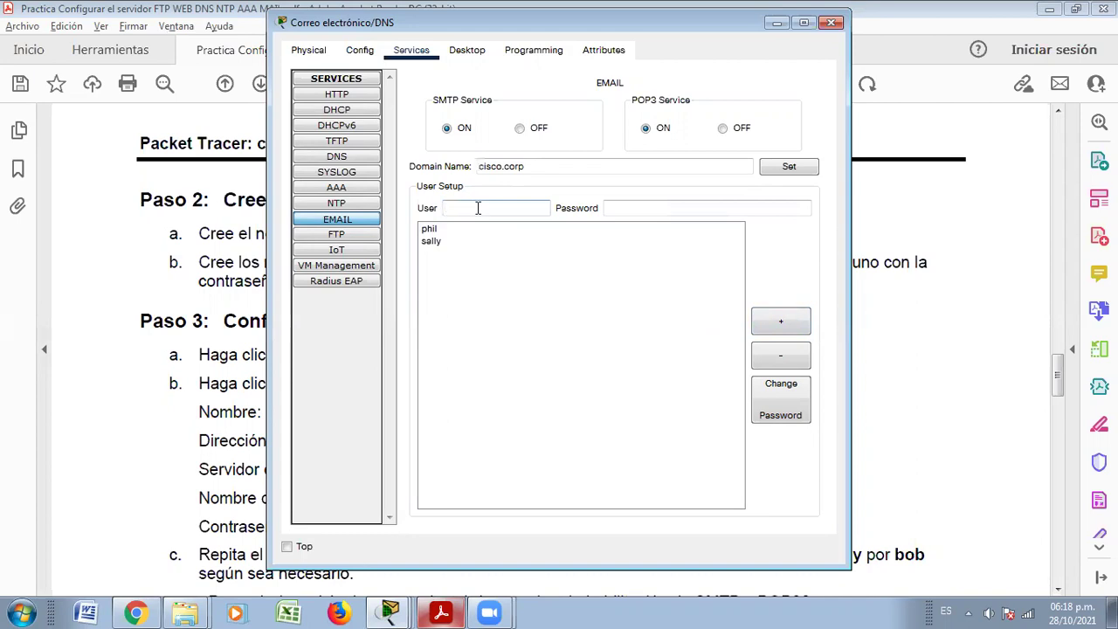
key("alt+Tab")
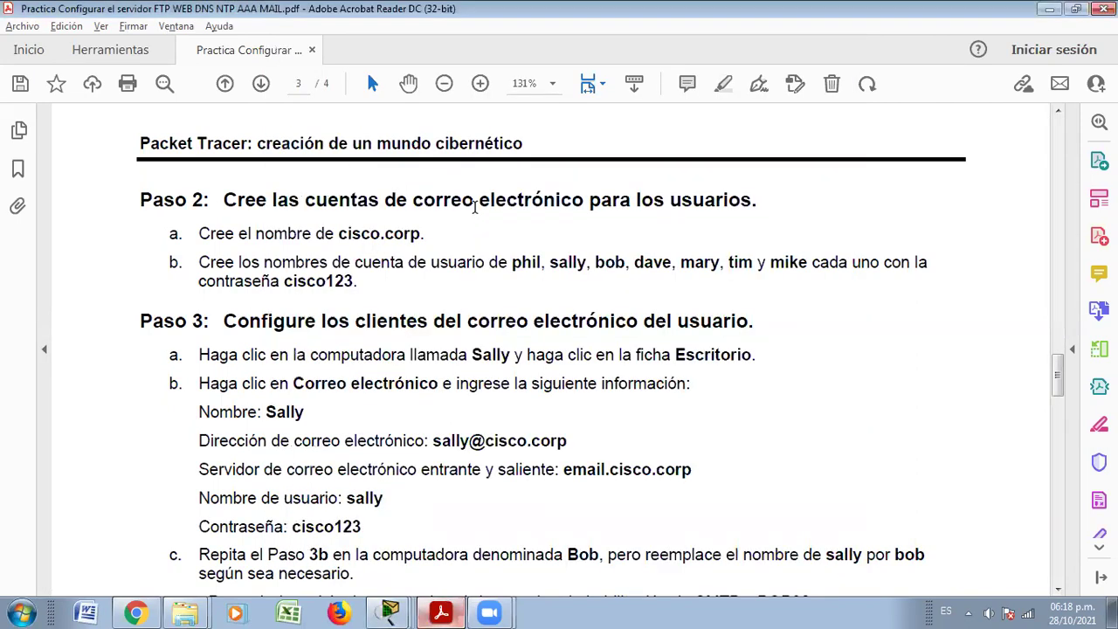
key("alt+Tab")
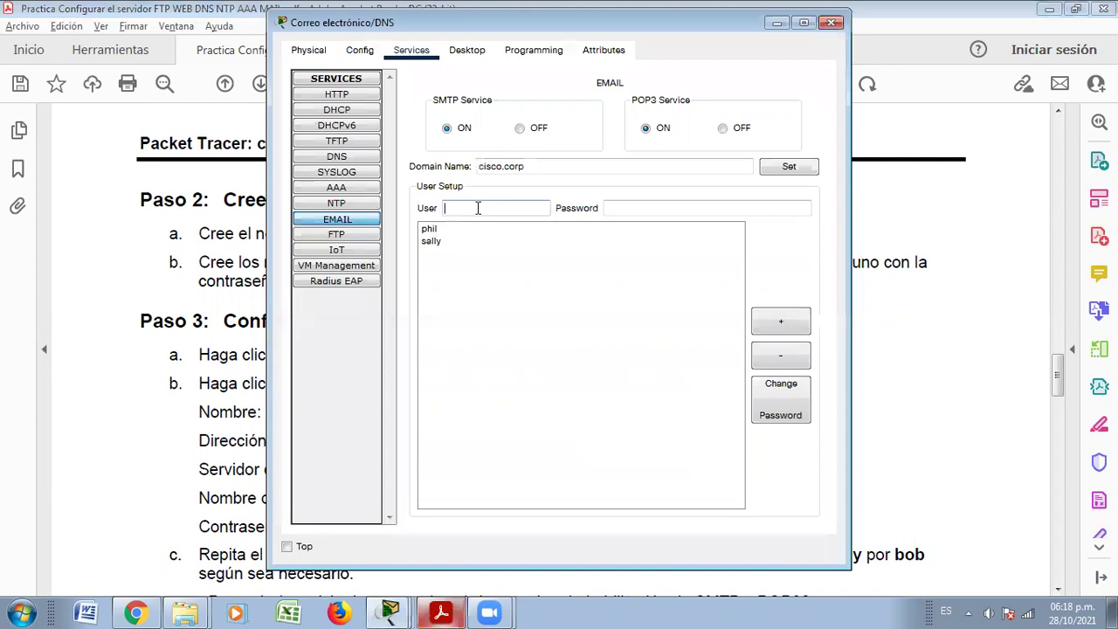
left_click(645, 208)
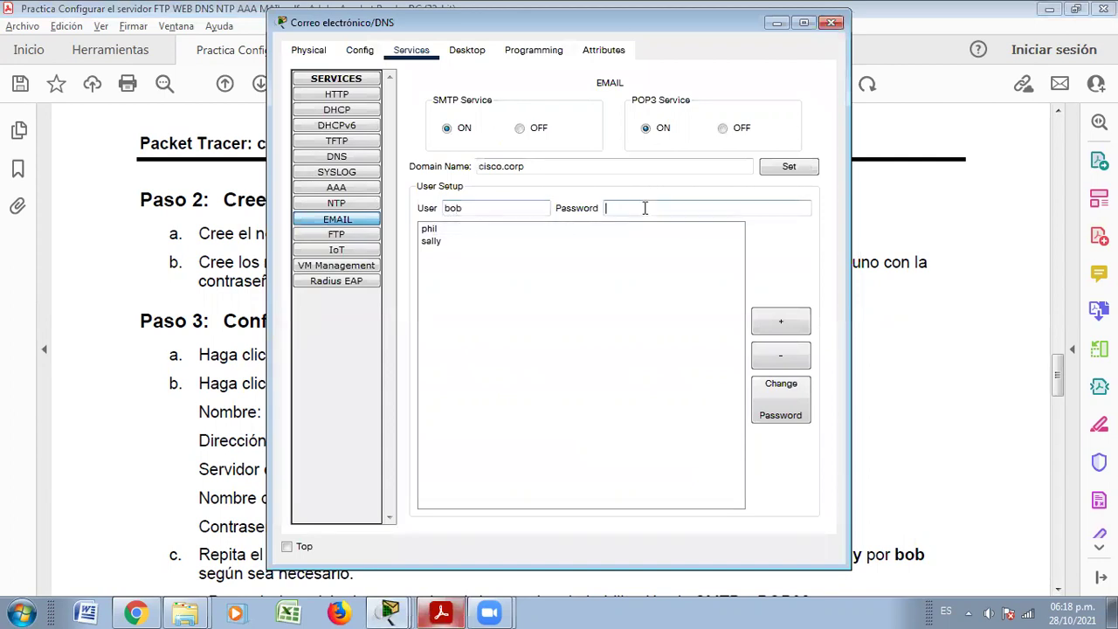
type("cisco123")
left_click(781, 322)
Add the fourth and fifth user accounts with the lab password
key("alt+Tab")
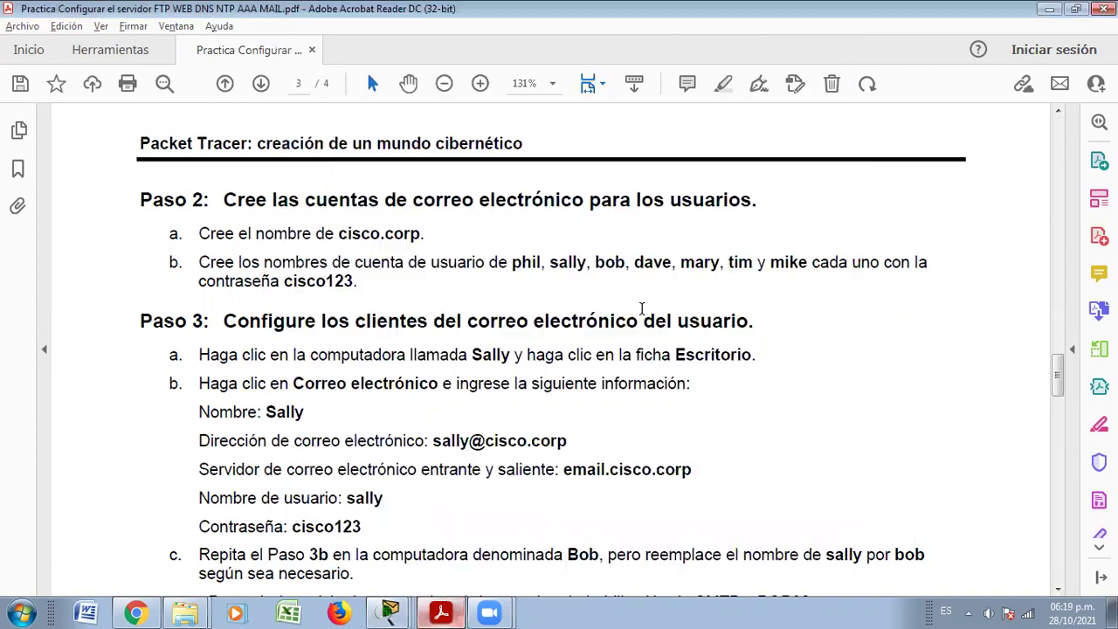
key("alt+Tab")
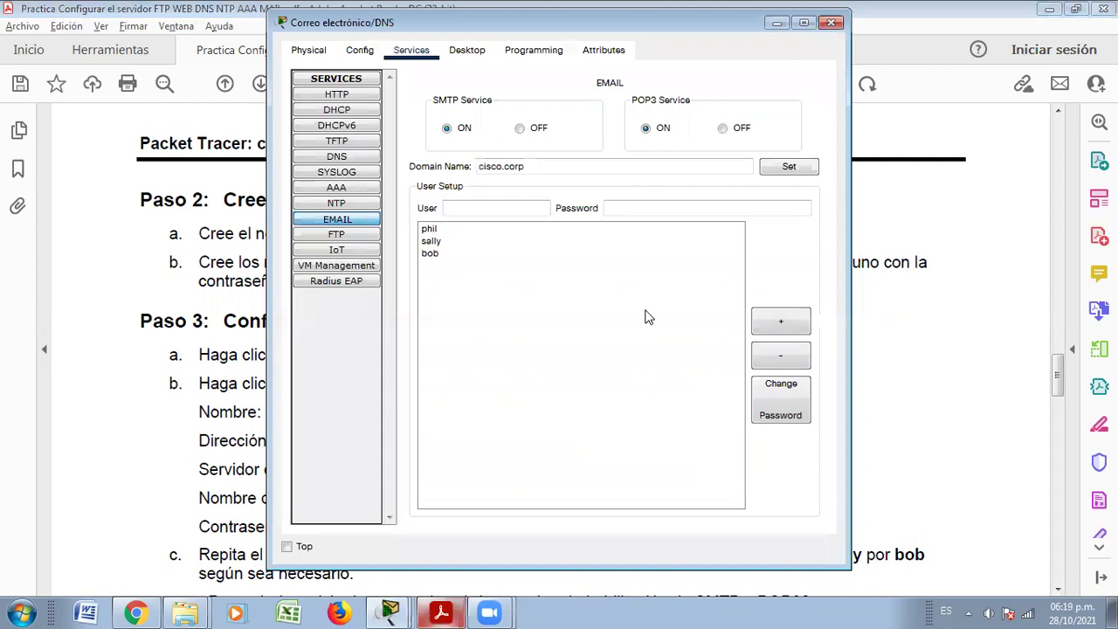
left_click(496, 210)
type("dave")
left_click(614, 210)
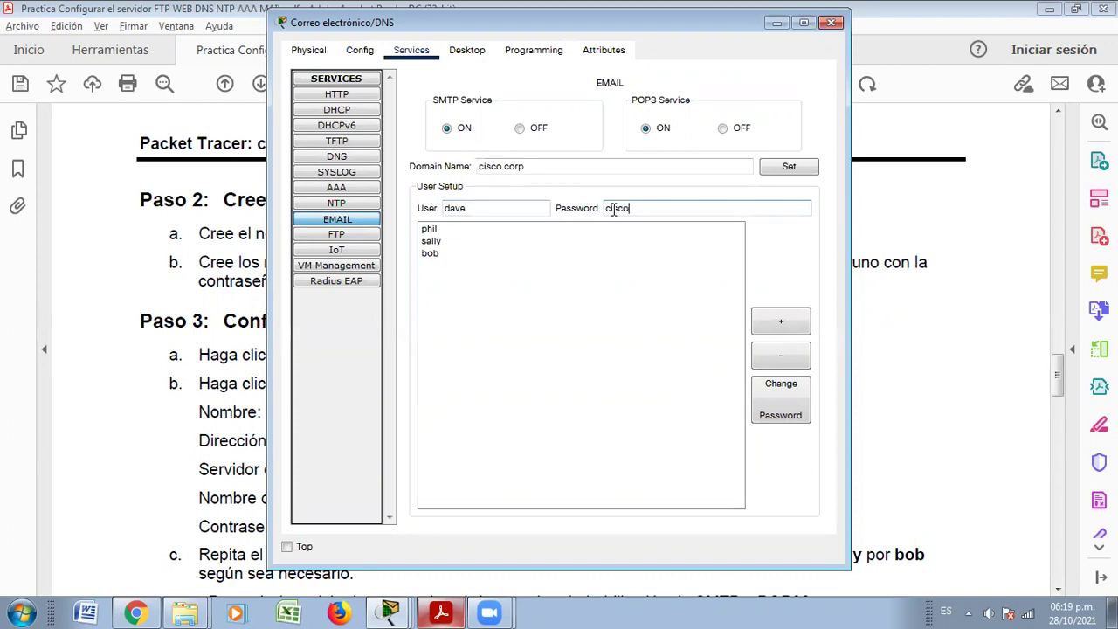
left_click(783, 321)
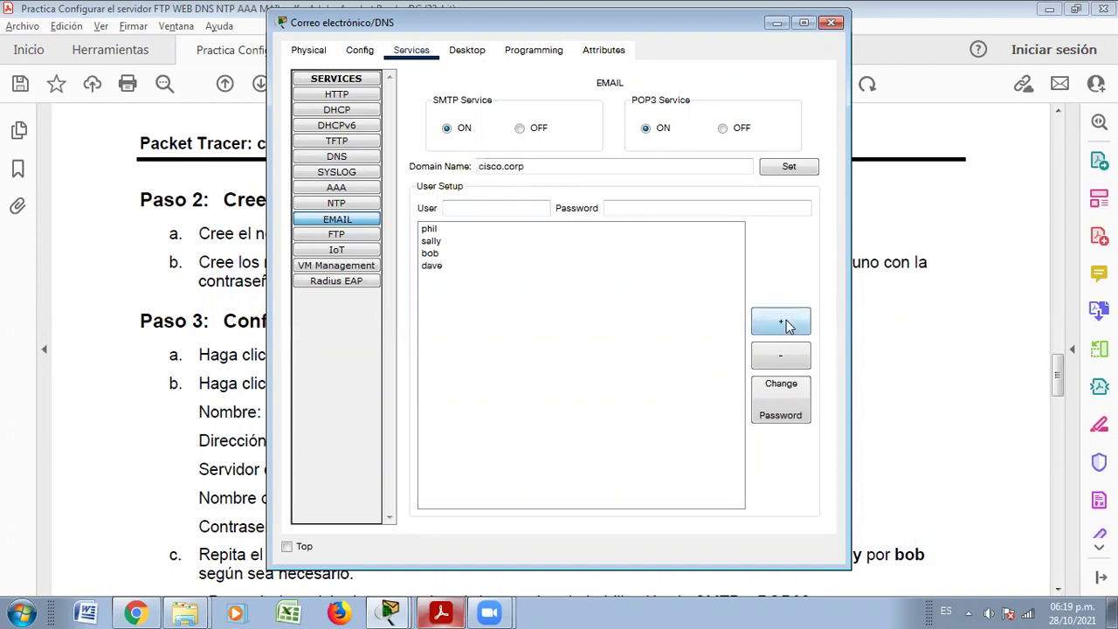
key("alt+Tab")
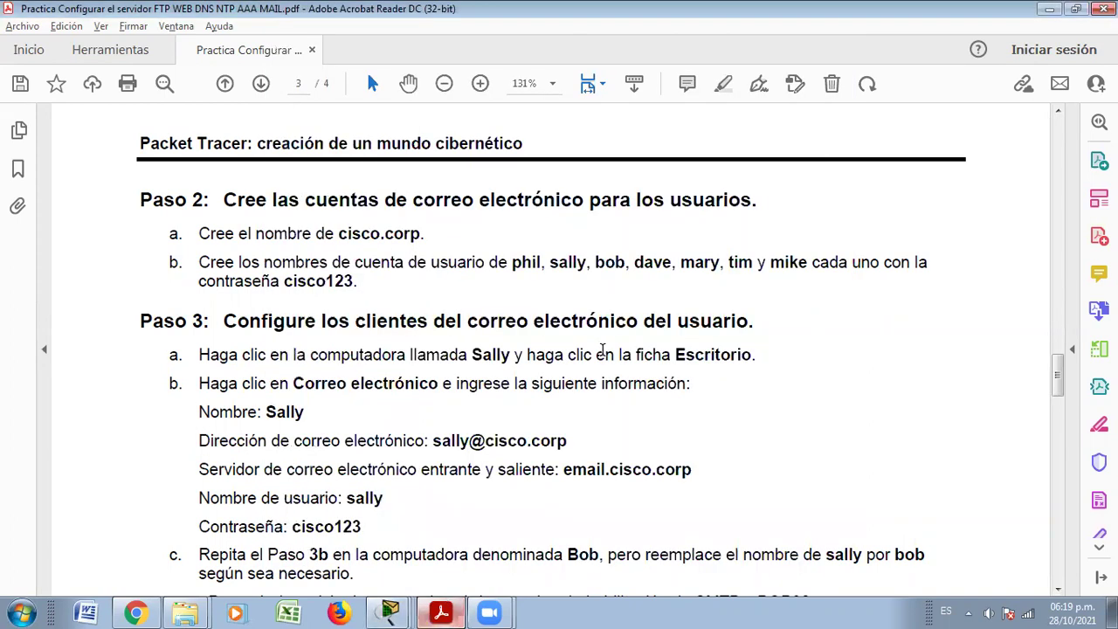
key("alt+Tab")
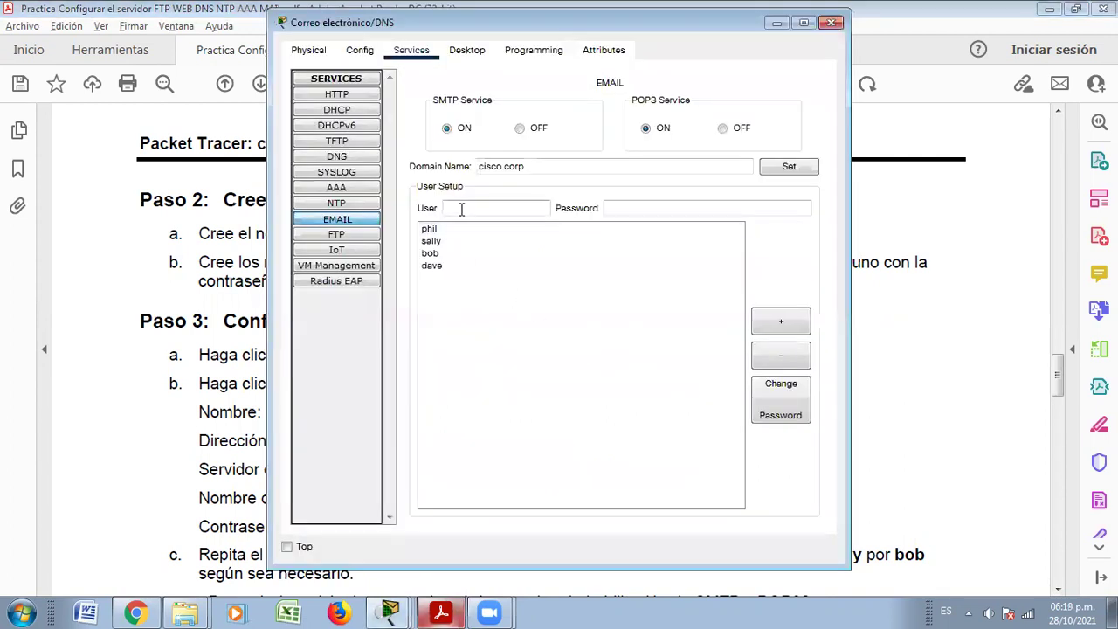
left_click(461, 210)
type("mary")
left_click(626, 209)
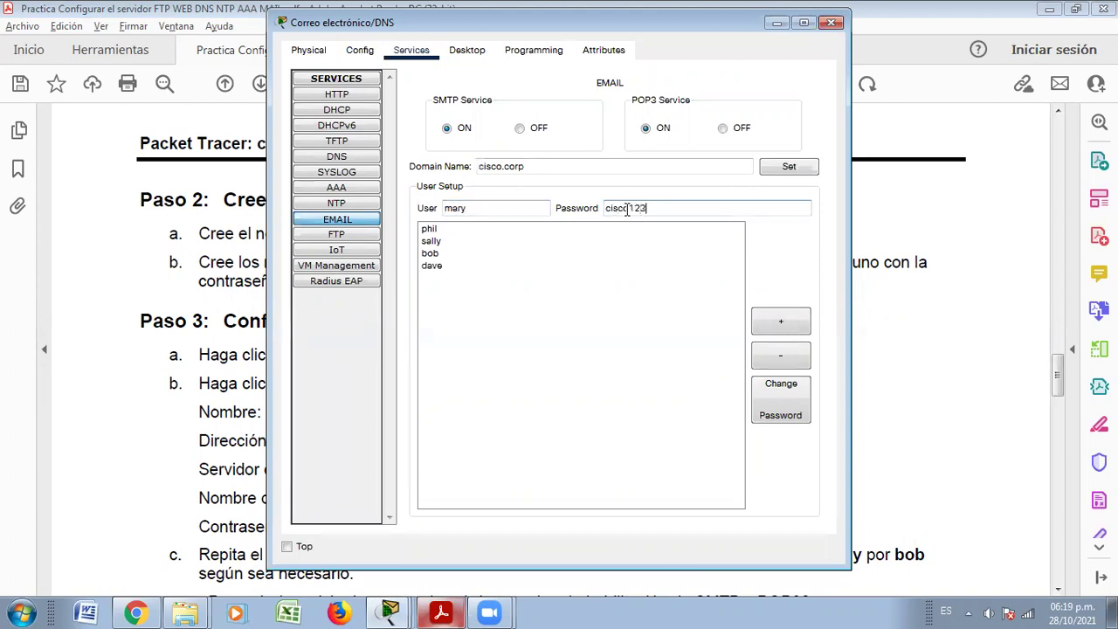
left_click(792, 322)
Add the sixth and seventh accounts, completing the server's seven-user list
key("alt+Tab")
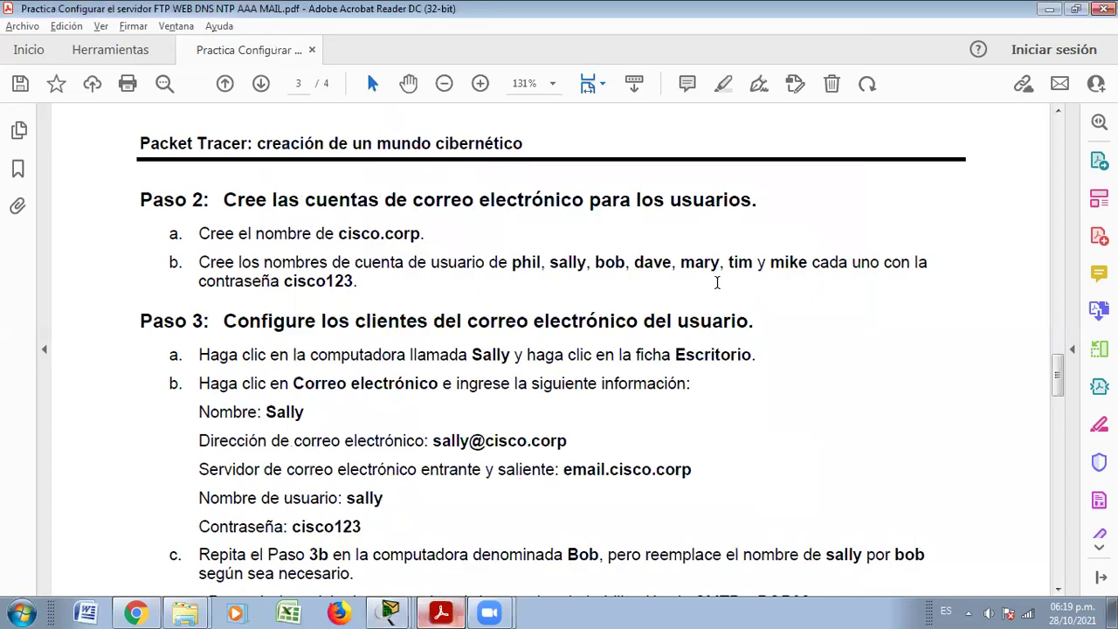
key("alt+Tab")
left_click(492, 209)
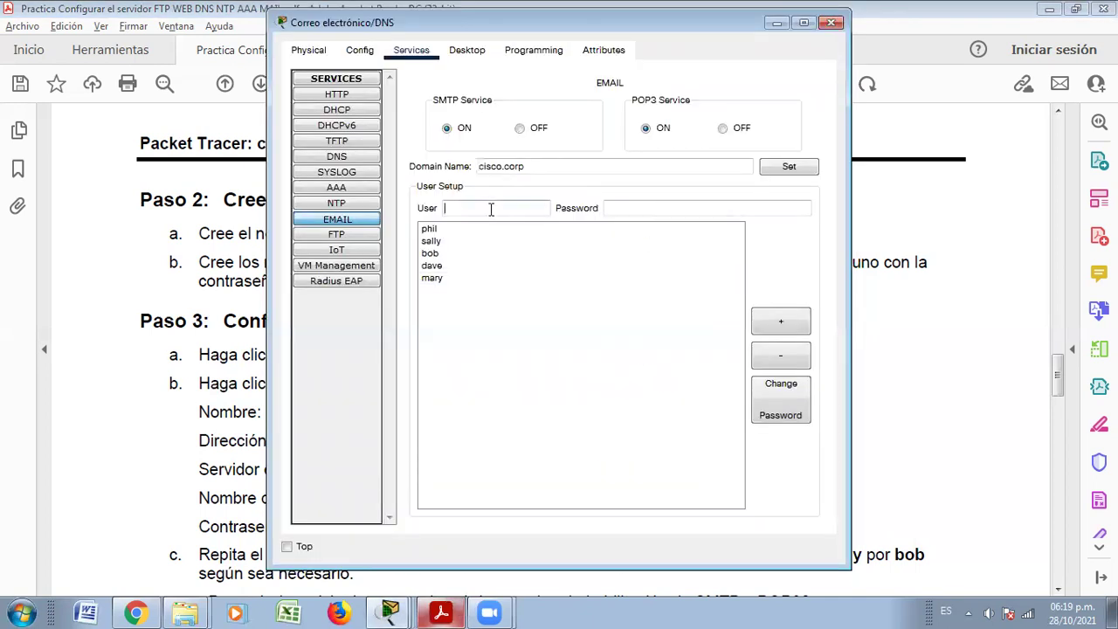
left_click(620, 209)
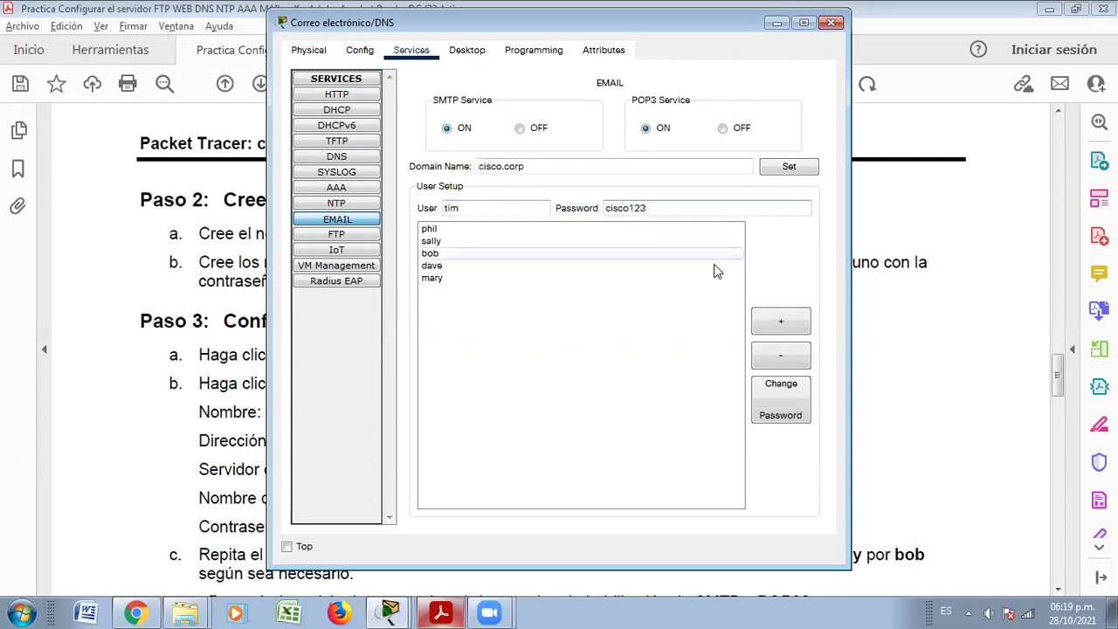
left_click(774, 321)
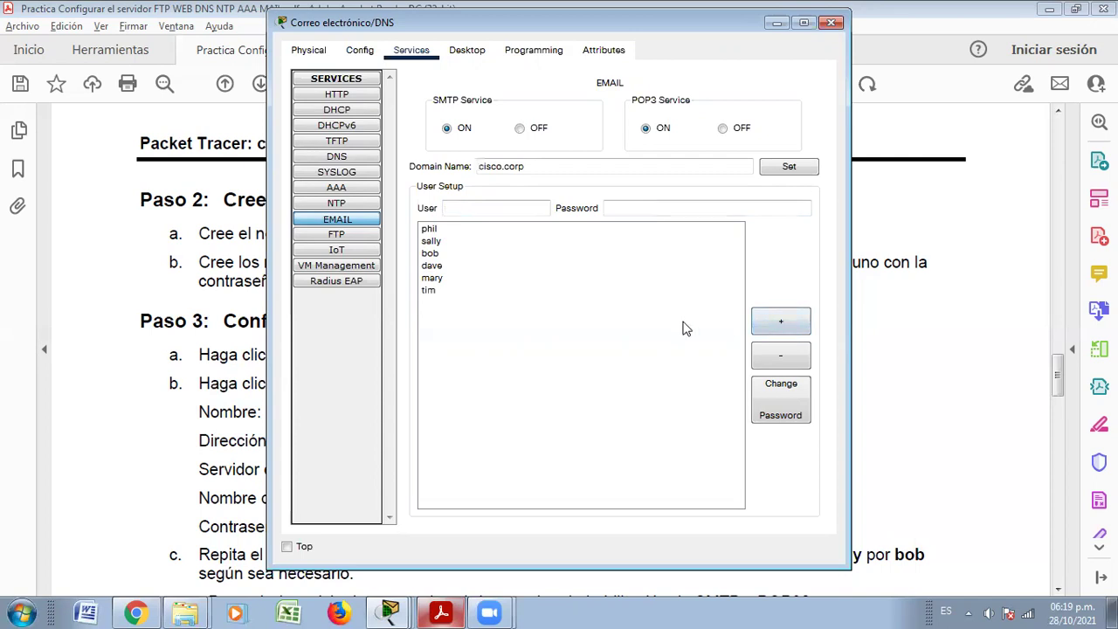
key("alt+Tab")
key("alt+Tab")
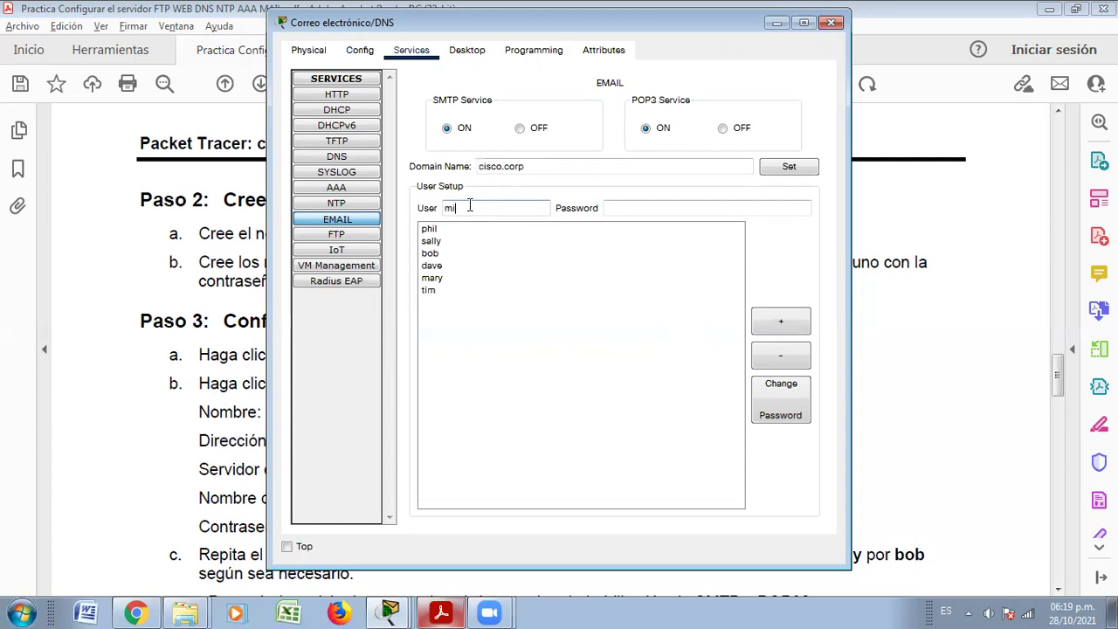
left_click(637, 209)
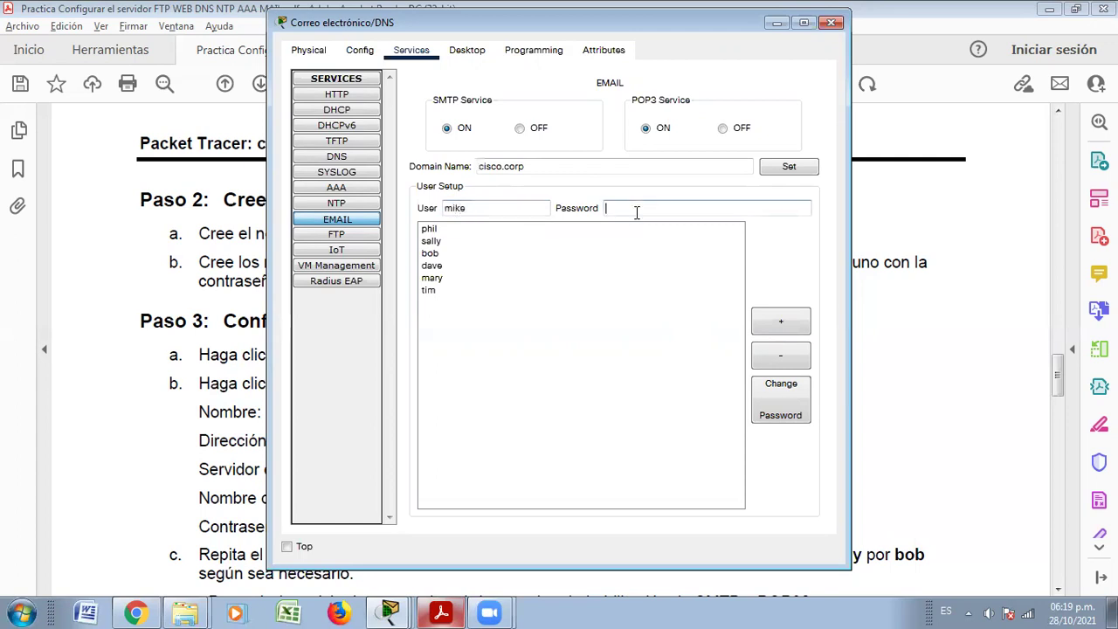
type("cisco123")
left_click(781, 322)
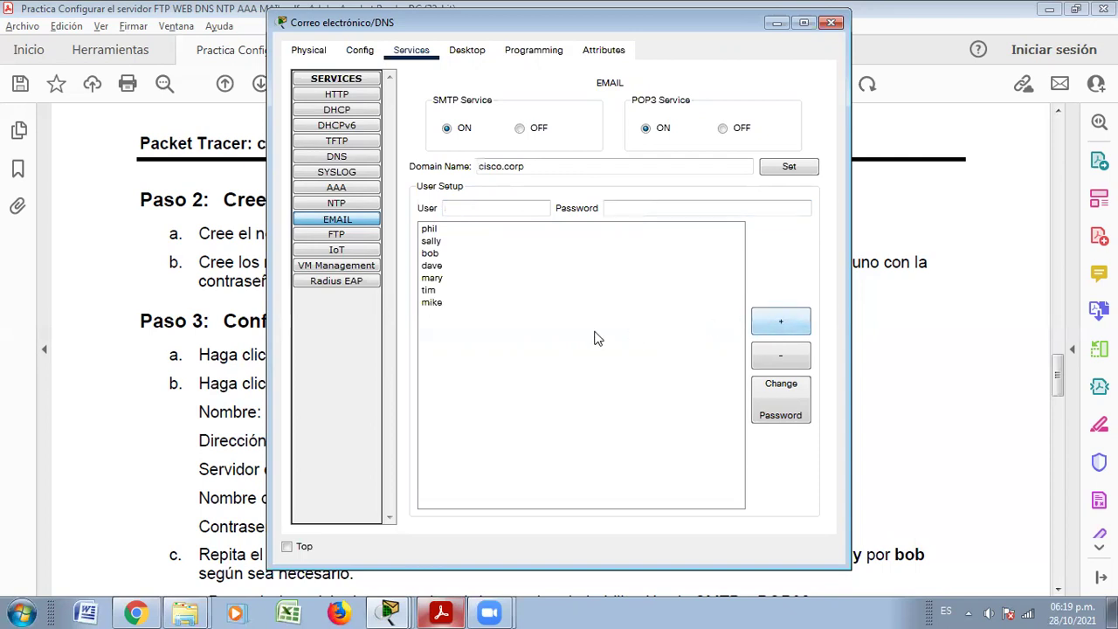
left_click(440, 612)
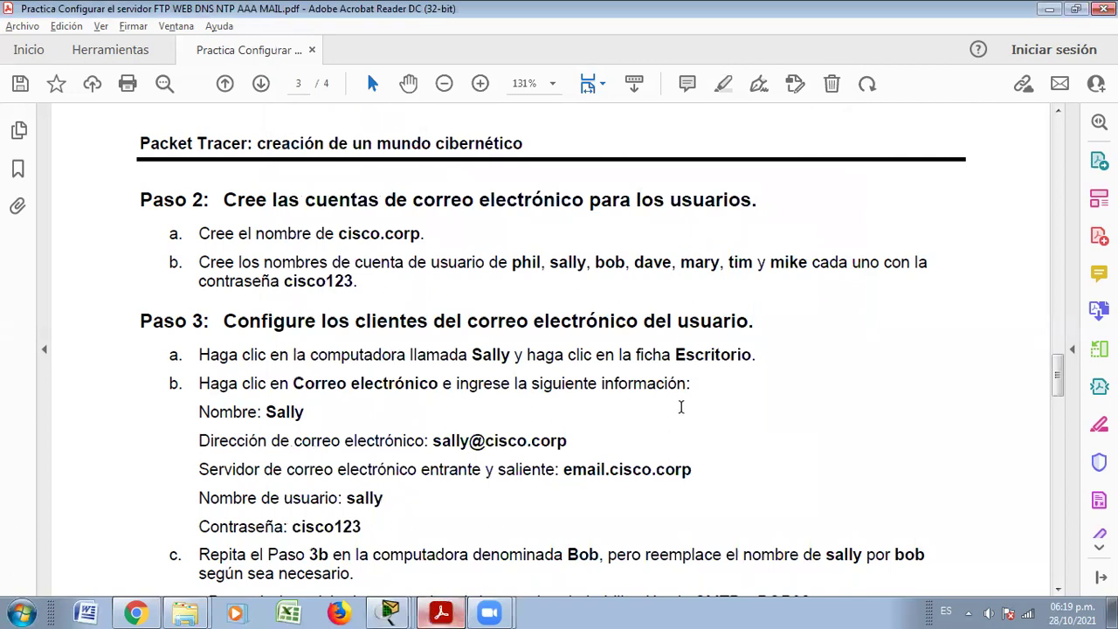
scroll(681, 407, "down", 3)
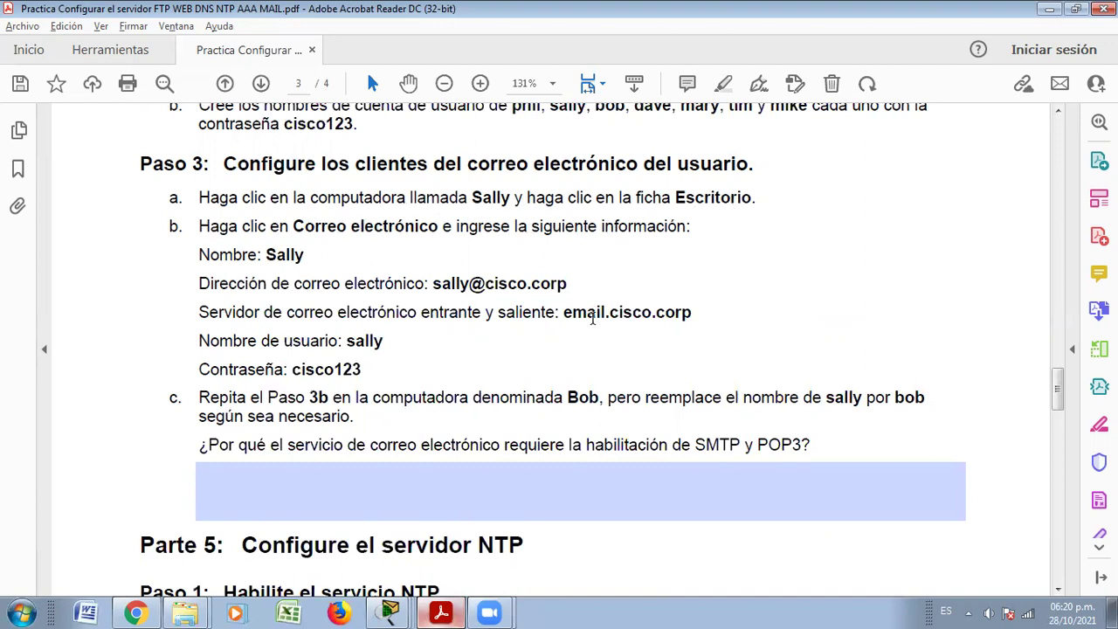
scroll(588, 319, "down", 1)
scroll(588, 319, "up", 1)
left_click(448, 611)
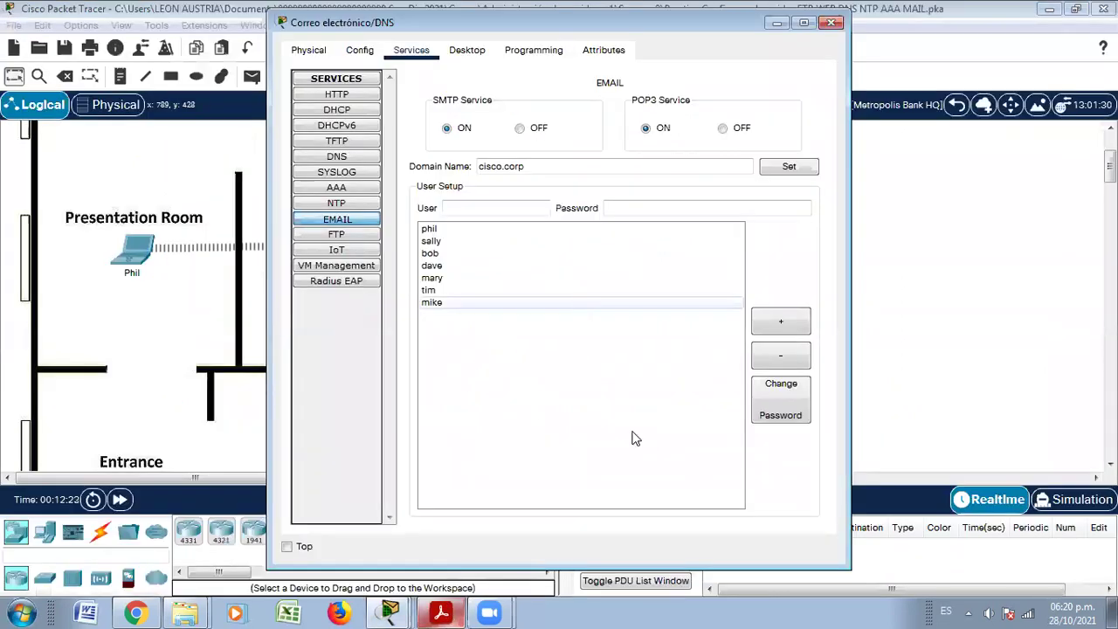
left_click(832, 23)
left_click(416, 324)
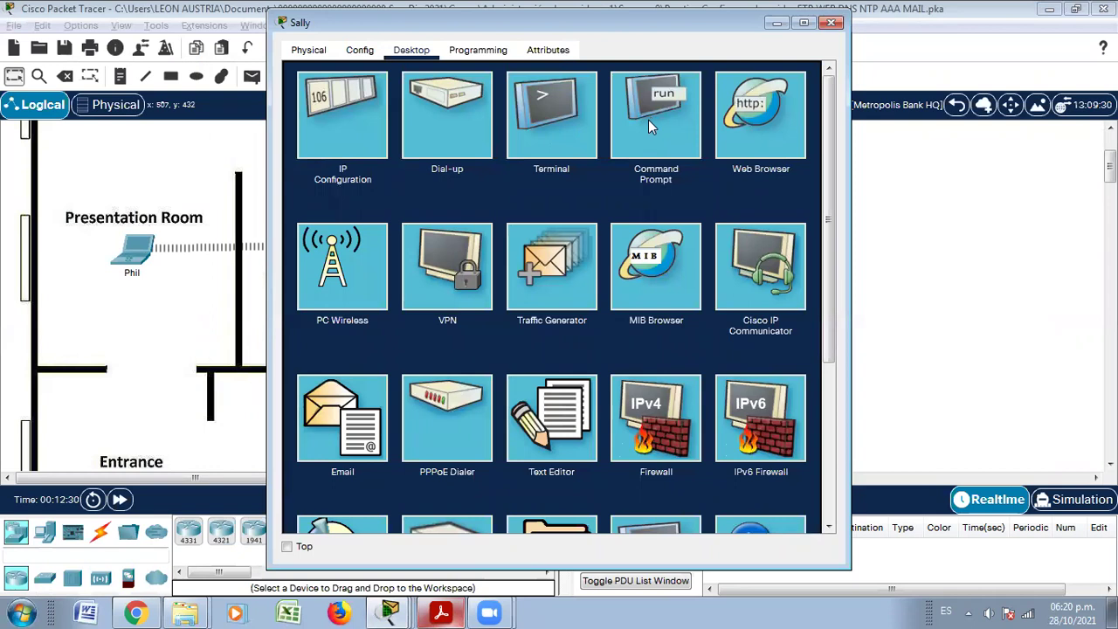
Open Sally's mail client setup and check the guide for the name's capitalization
left_click(336, 433)
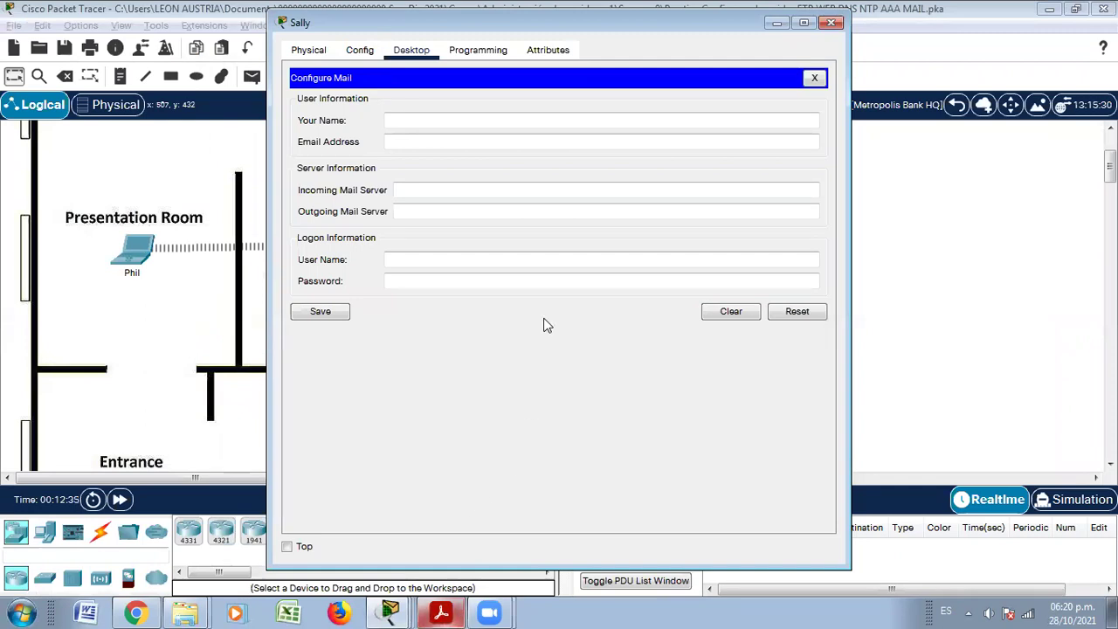
key("alt+Tab")
key("alt+Tab")
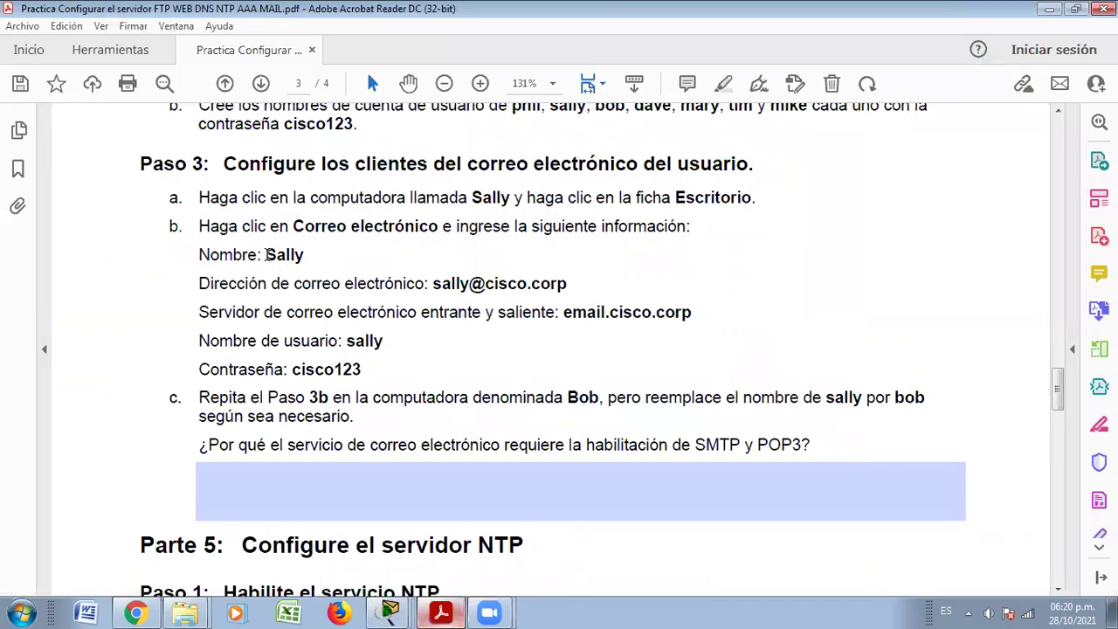
left_click_drag(266, 255, 276, 255)
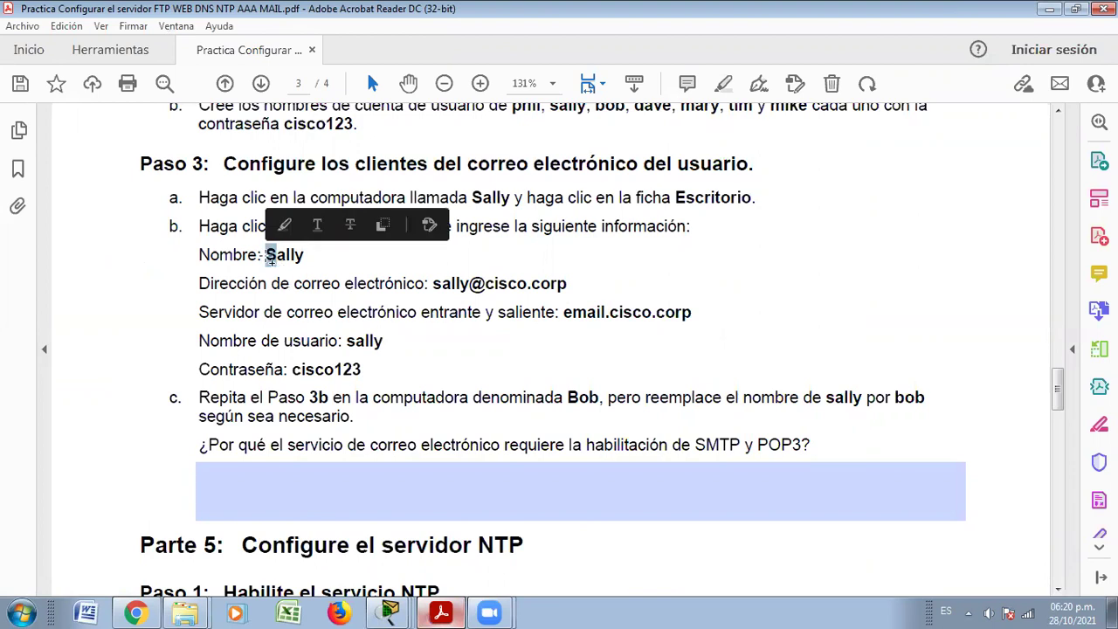
left_click(349, 343)
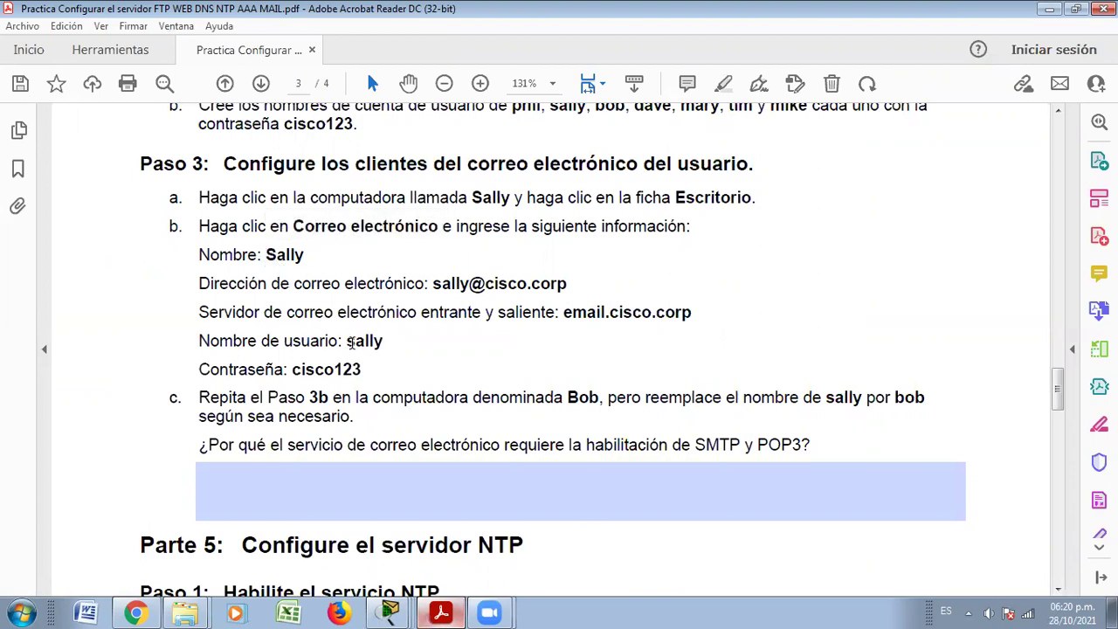
left_click_drag(347, 342, 358, 342)
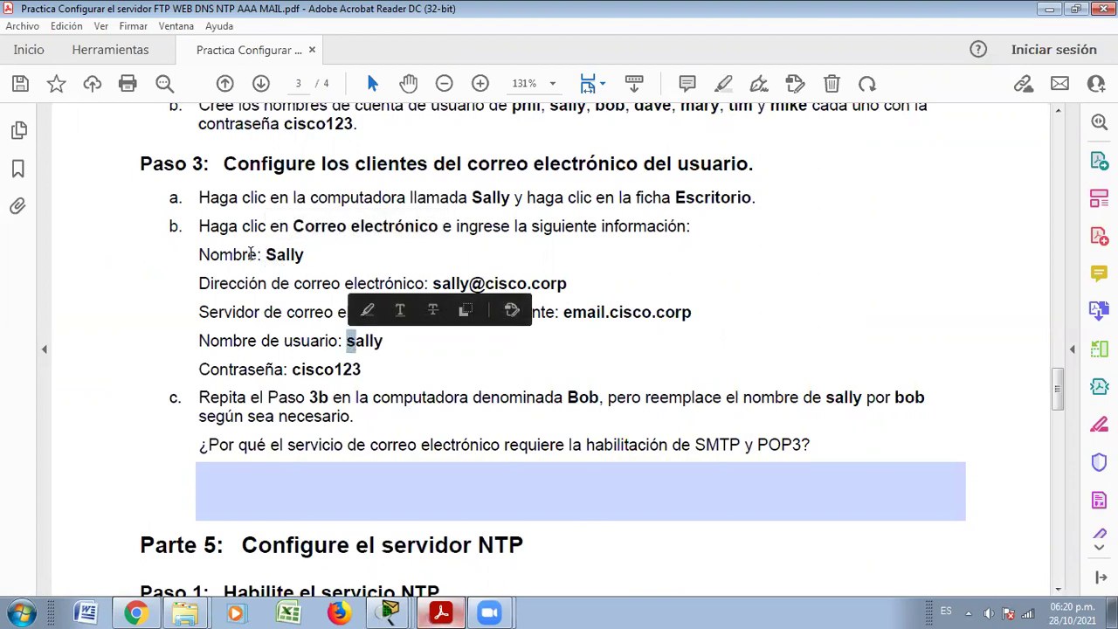
left_click(320, 258)
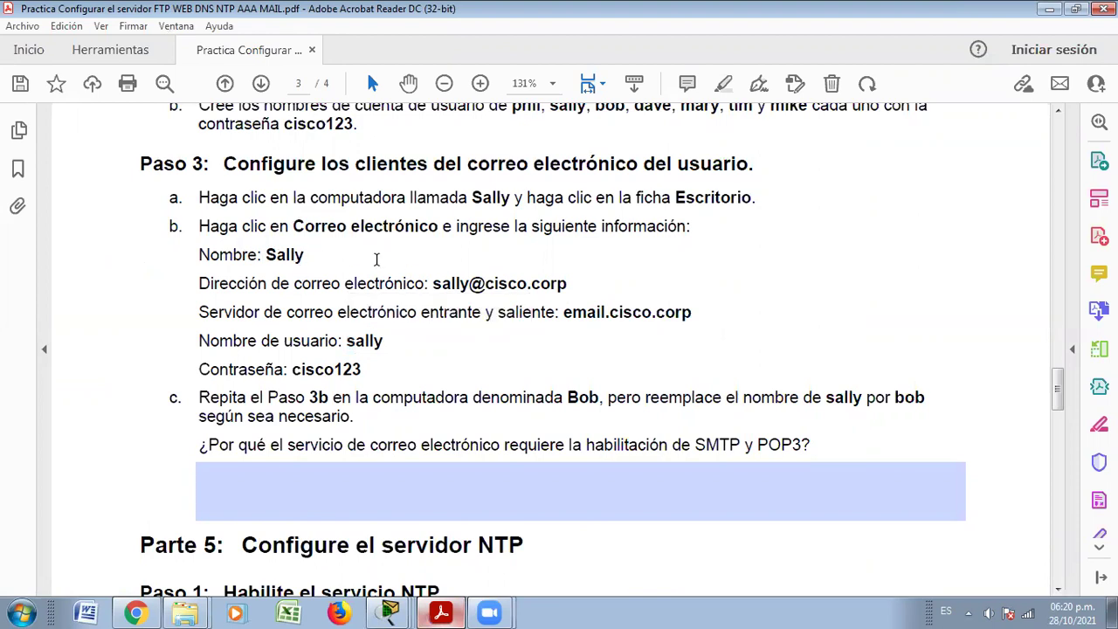
key("alt+Tab")
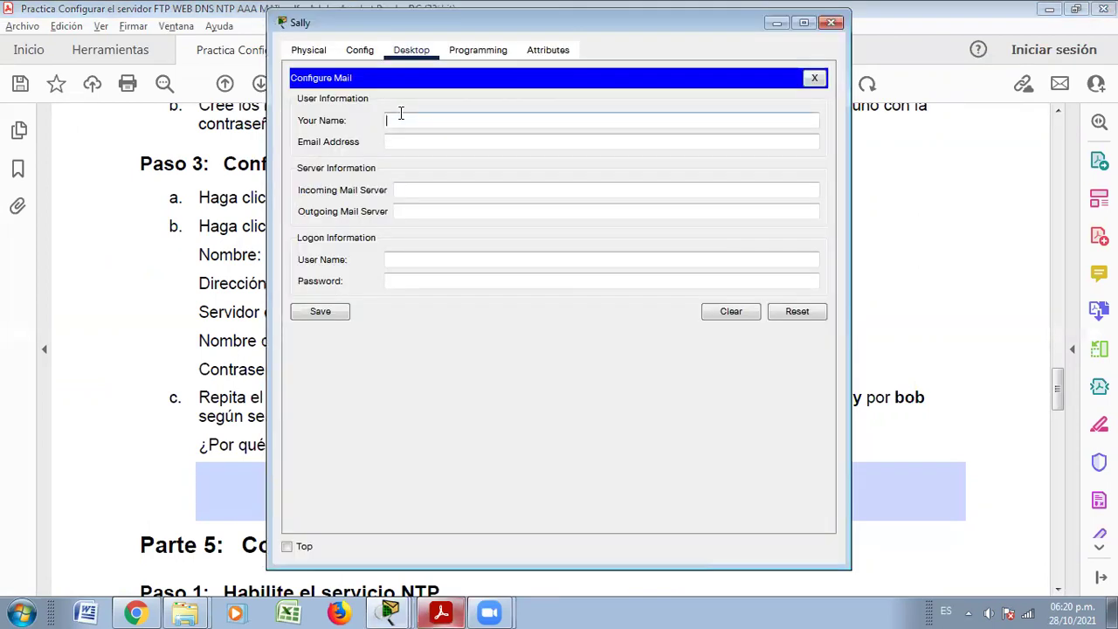
Fill in Sally's display name and her cisco.corp e-mail address
left_click(411, 128)
type("sakky")
key("BackSpace")
key("BackSpace")
key("BackSpace")
type("lly")
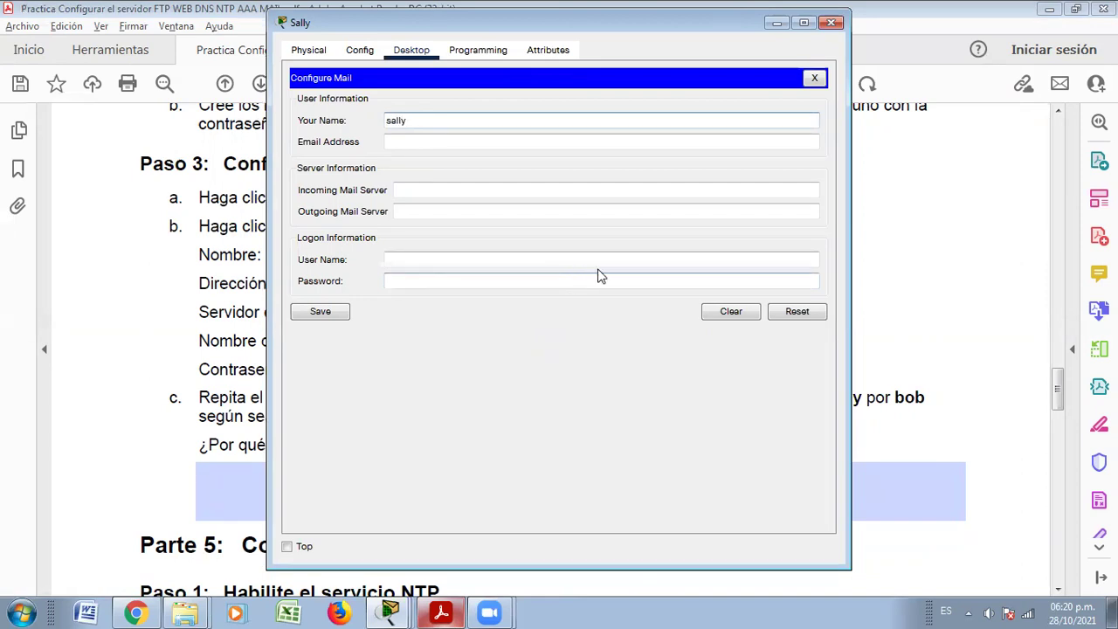
left_click(441, 612)
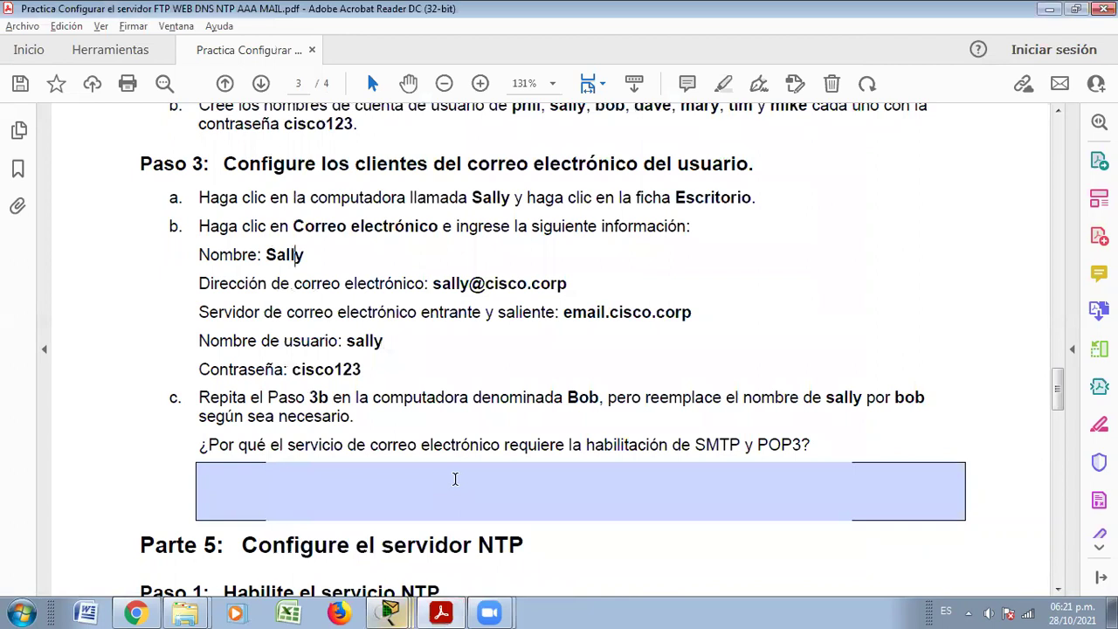
key("alt+Tab")
left_click(407, 140)
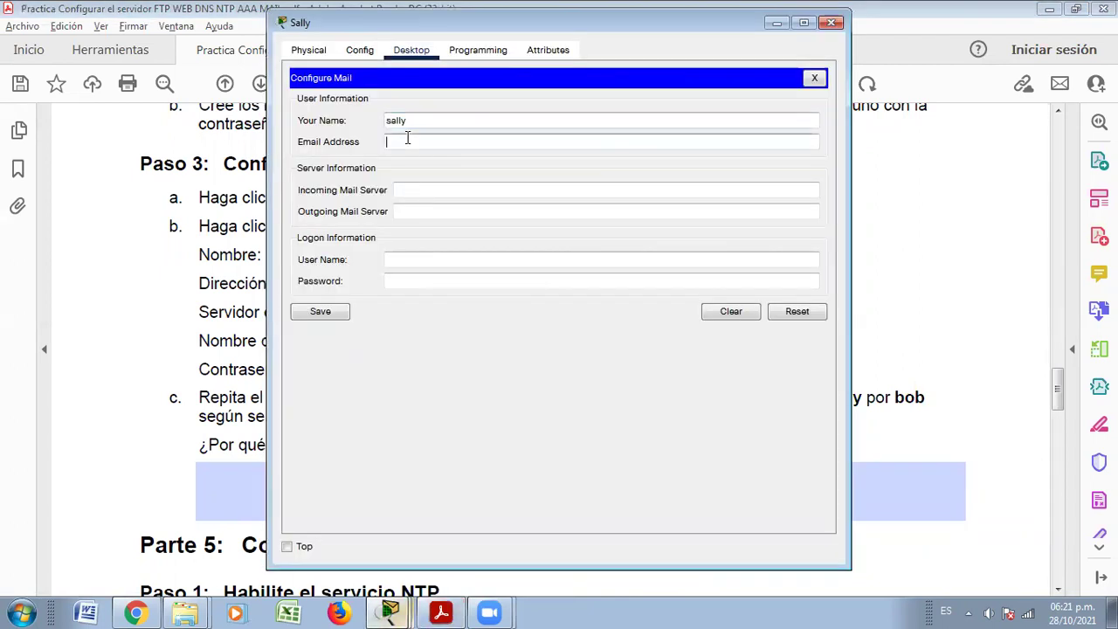
type("sall")
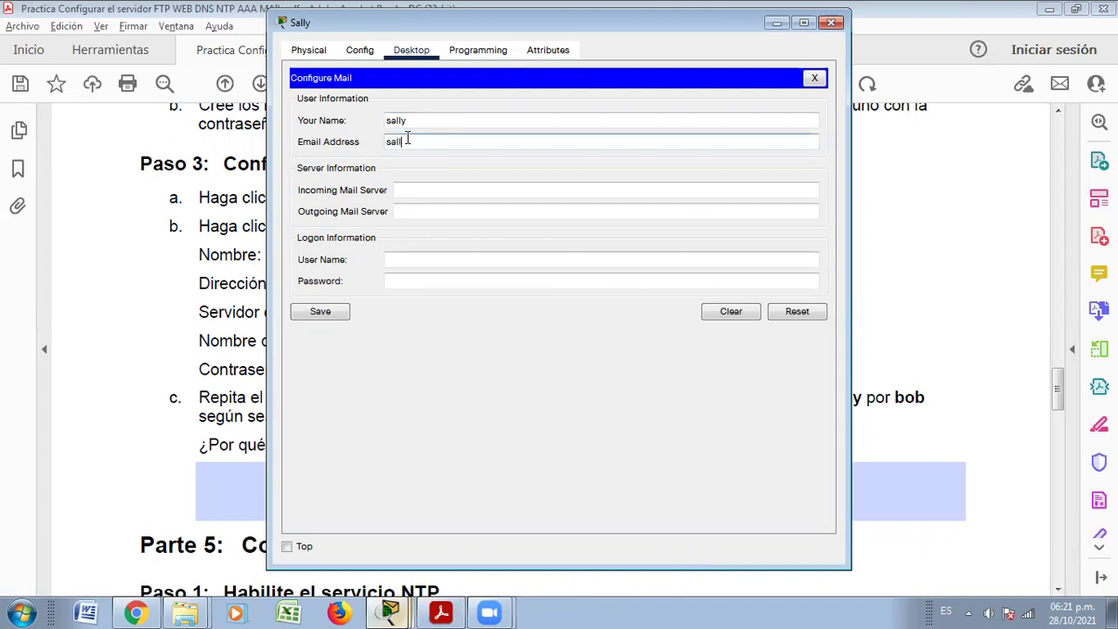
type("y@cisco.corp")
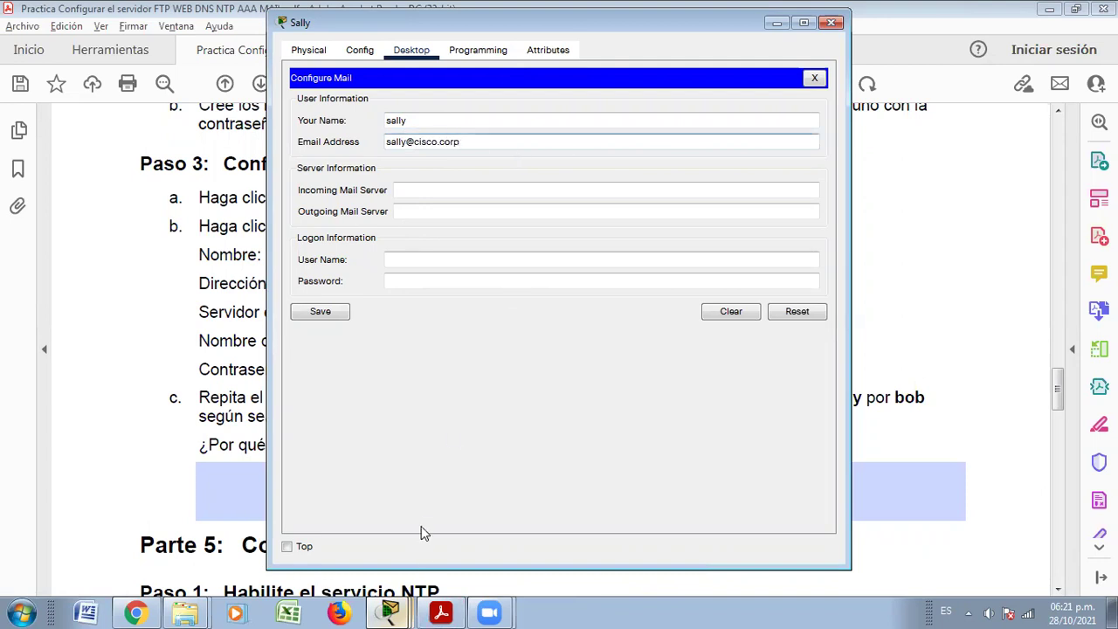
key("alt+Tab")
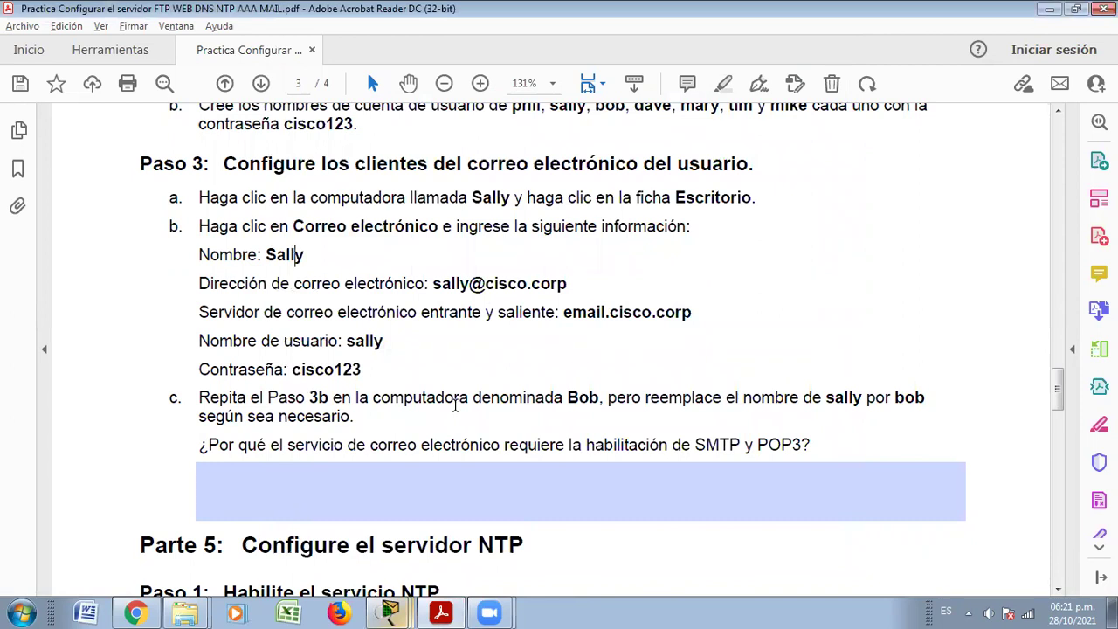
key("alt+Tab")
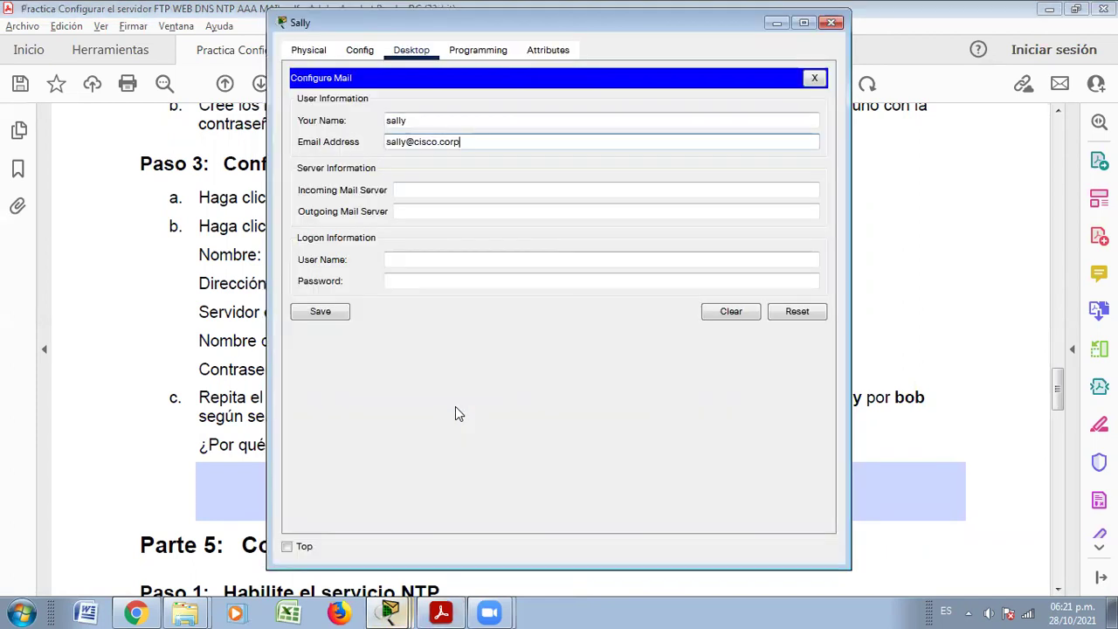
left_click(418, 189)
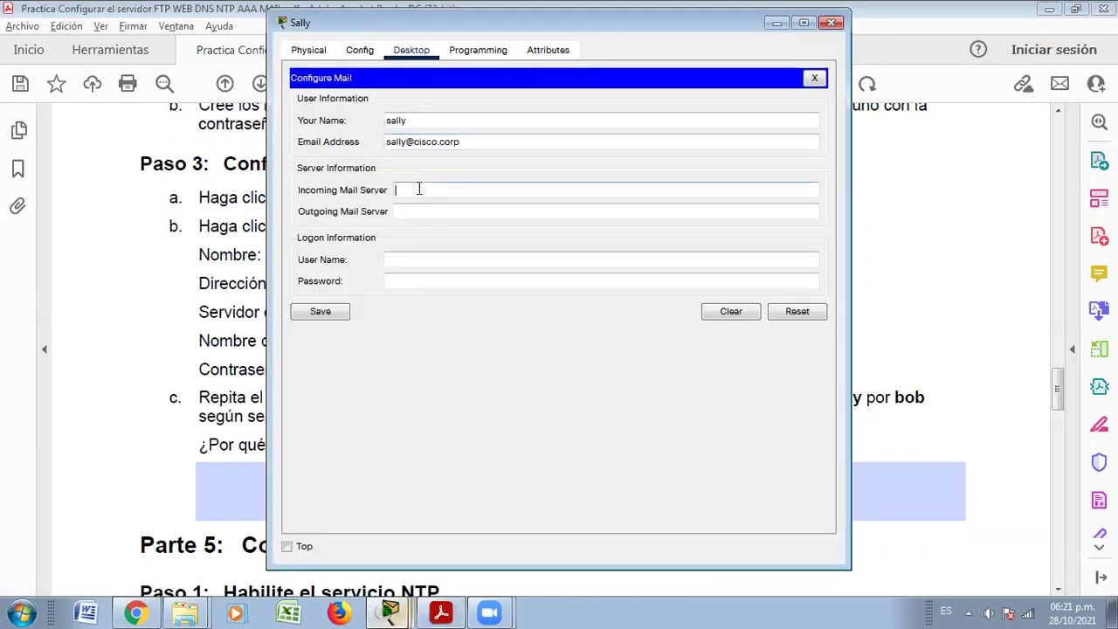
Set both incoming and outgoing mail servers to email.cisco.corp
type("email.cisco.corp")
left_click(423, 214)
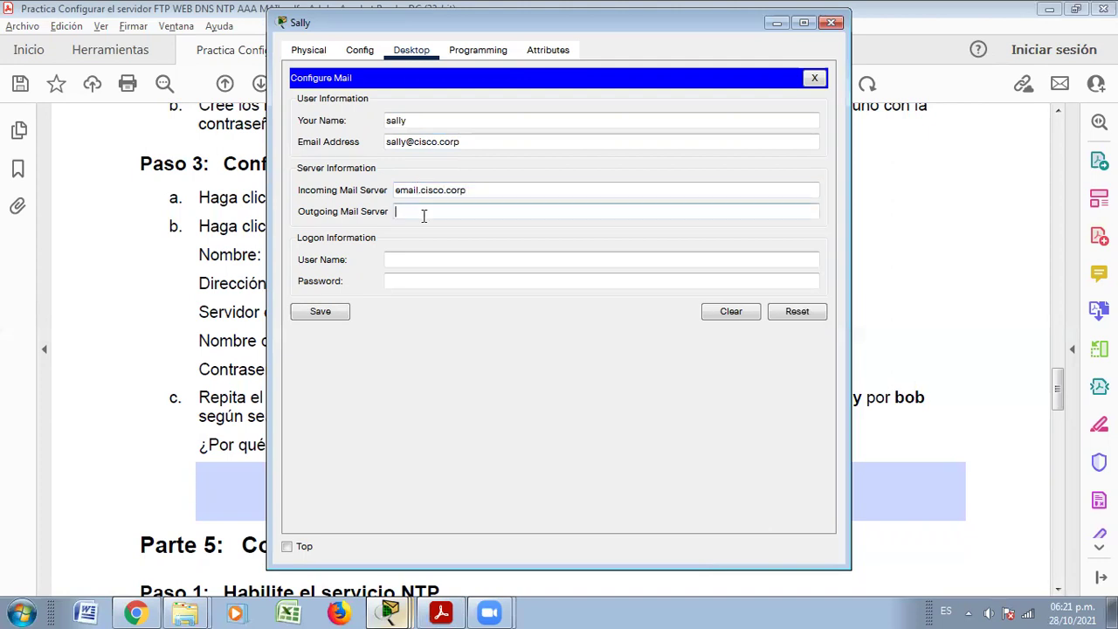
key("alt+Tab")
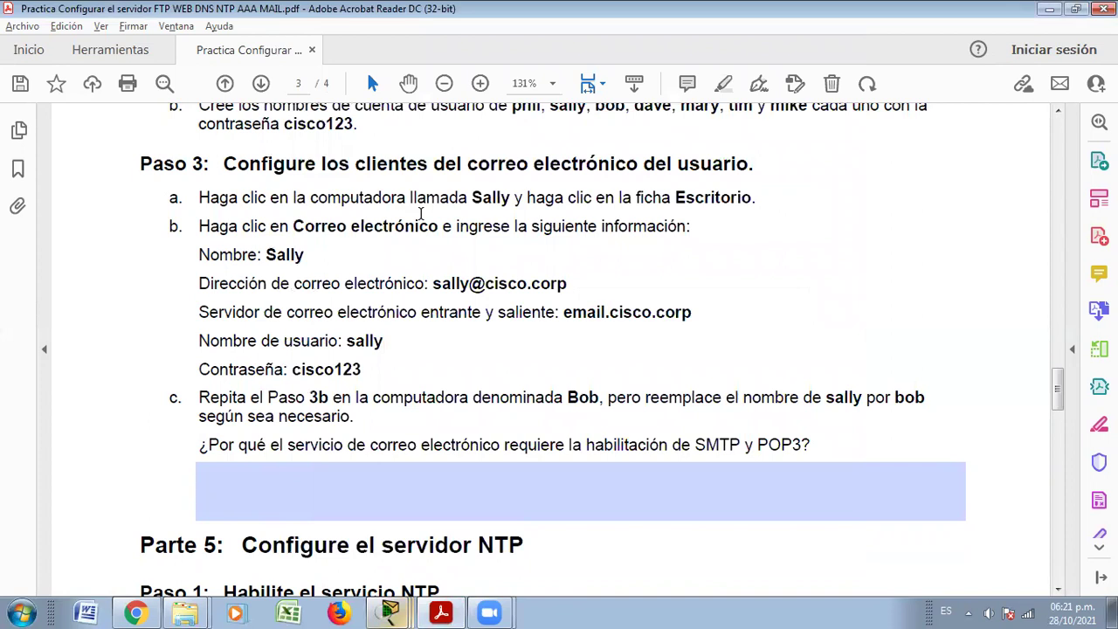
key("alt+Tab")
left_click(424, 215)
type("email.cisco")
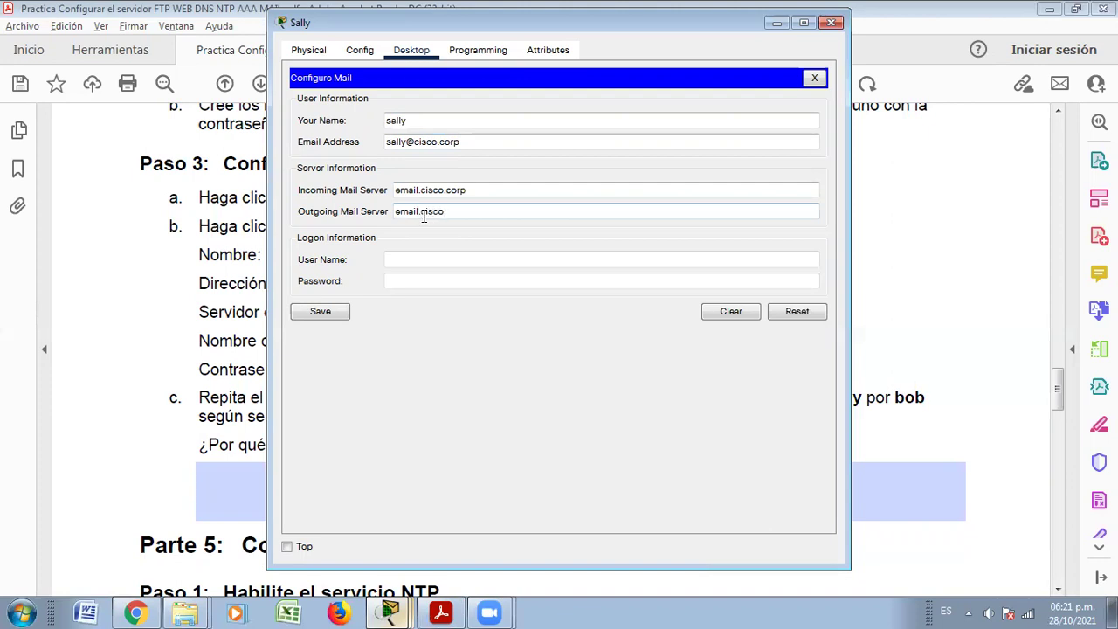
type(".corp")
Enter Sally's logon user name and the lab password, checking them against the guide
left_click(410, 256)
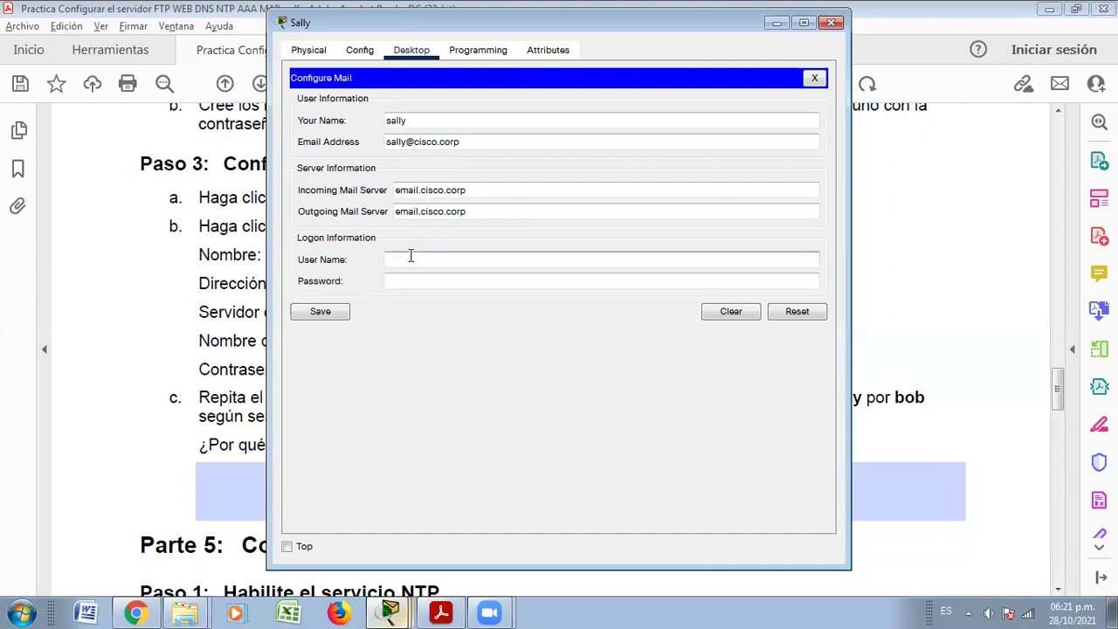
key("alt+Tab")
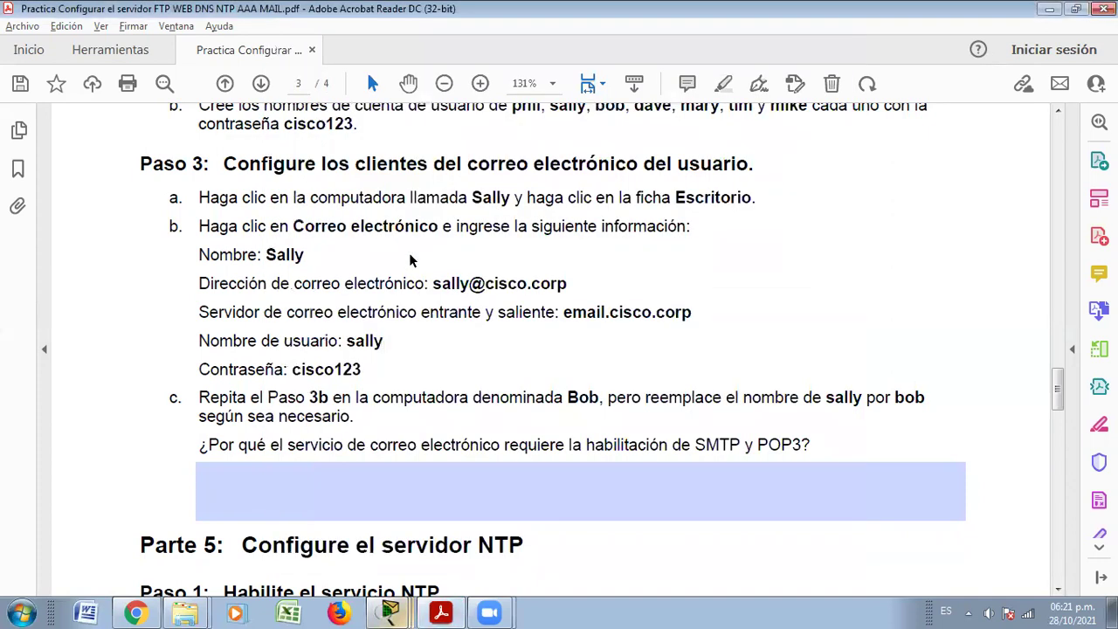
key("alt+Tab")
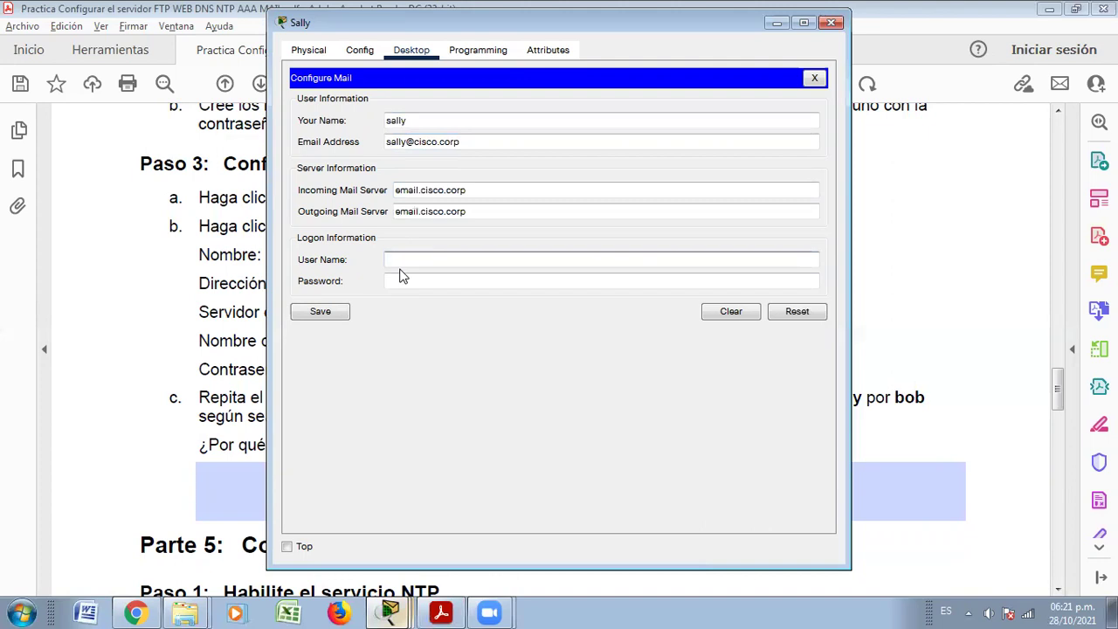
type("sally")
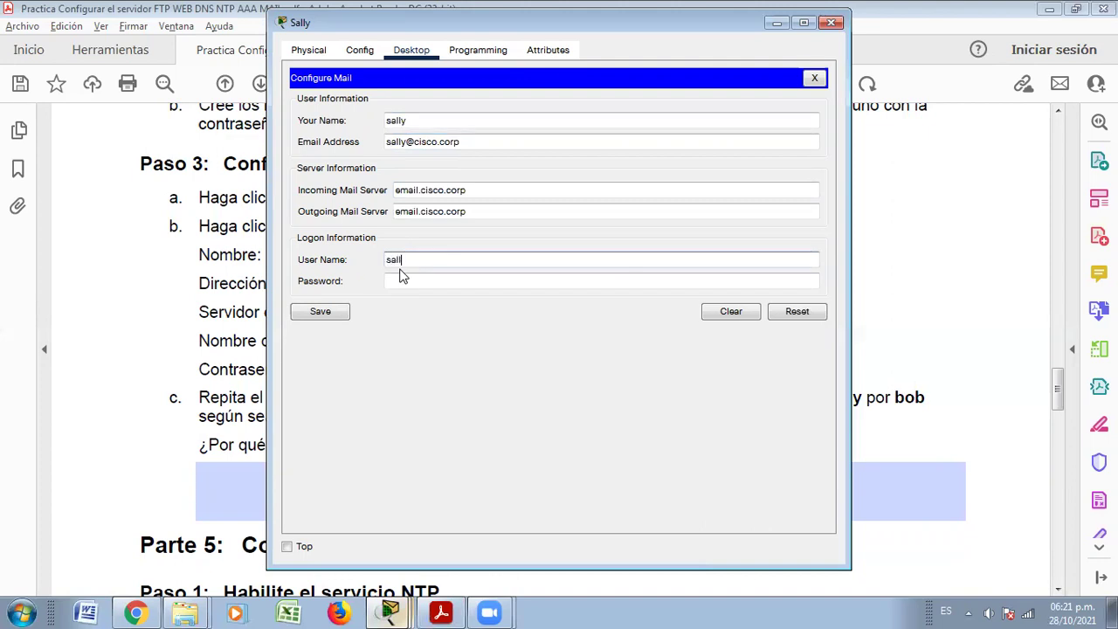
left_click(414, 282)
key("alt+Tab")
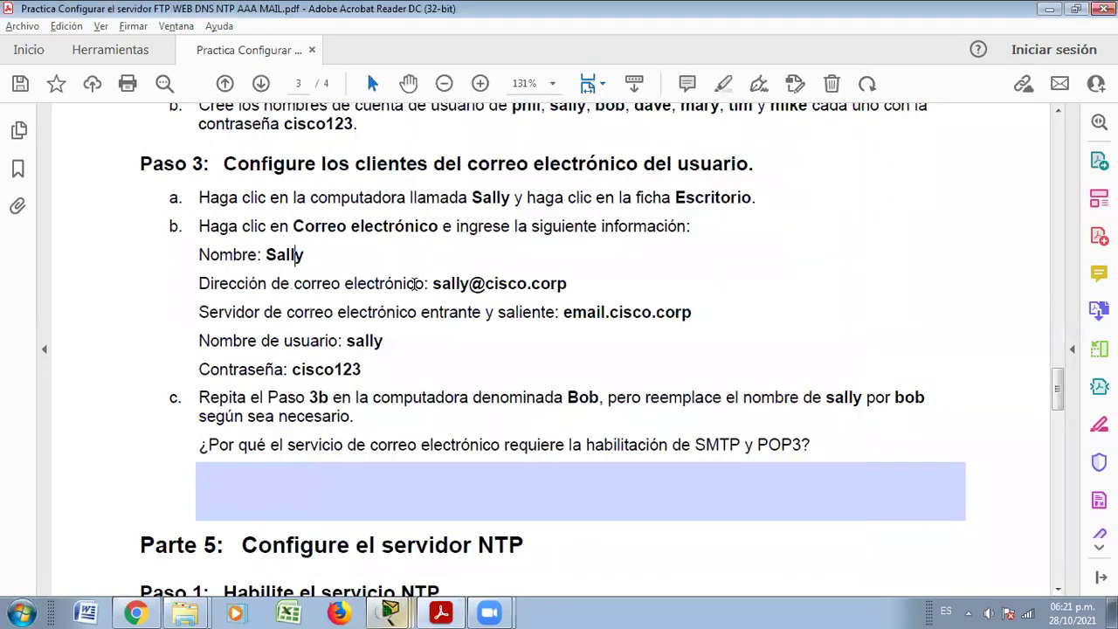
key("alt+Tab")
type("cis")
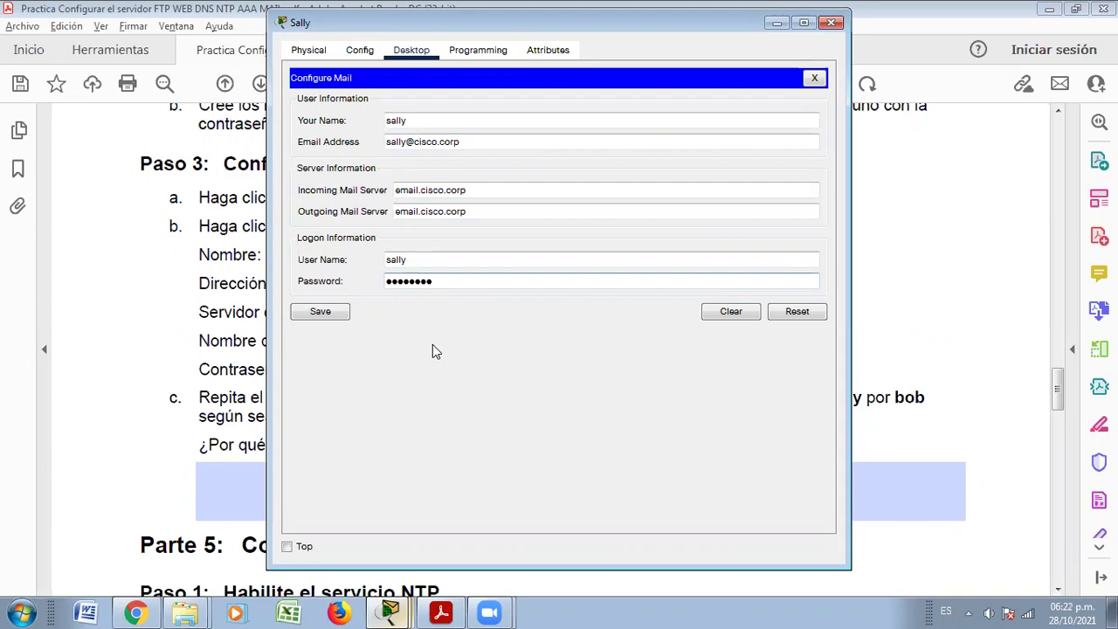
key("alt+Tab")
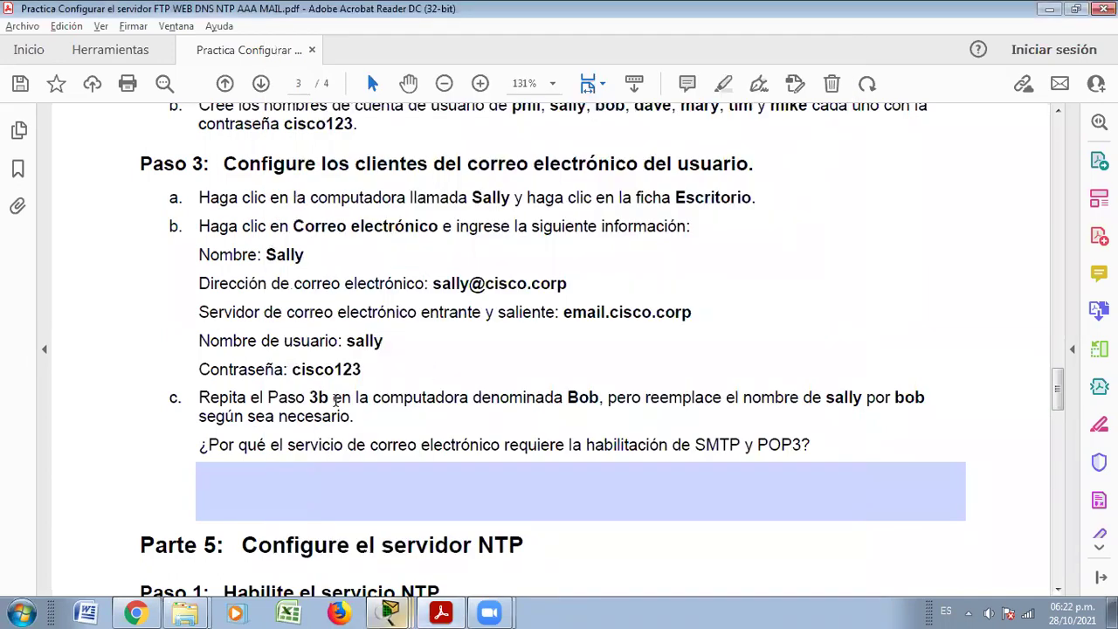
key("alt+Tab")
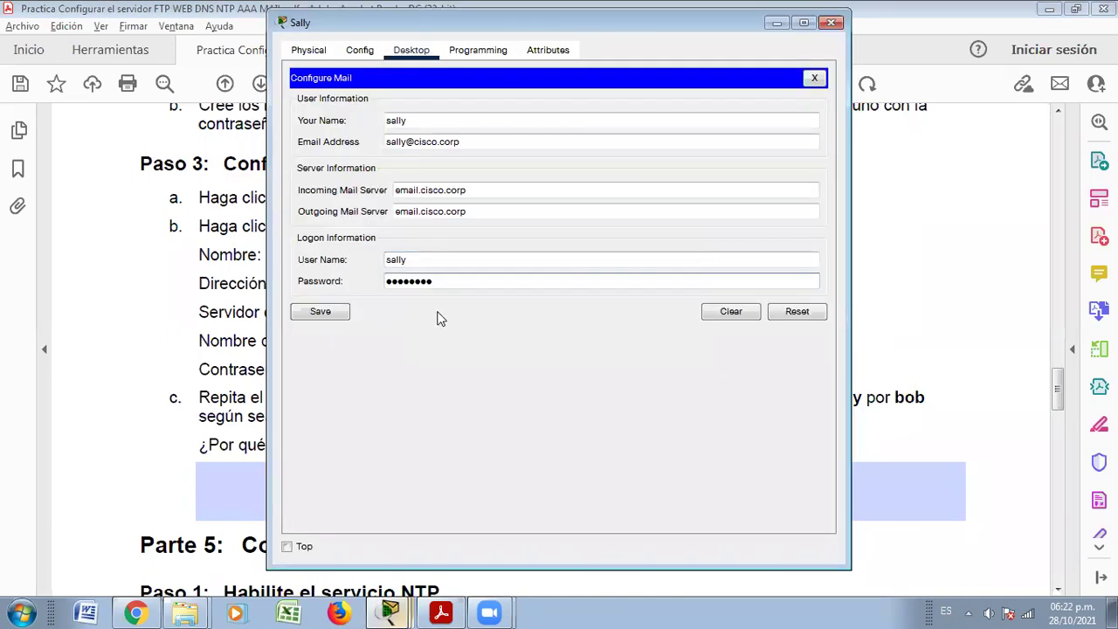
Save Sally's mail client settings
left_click(334, 313)
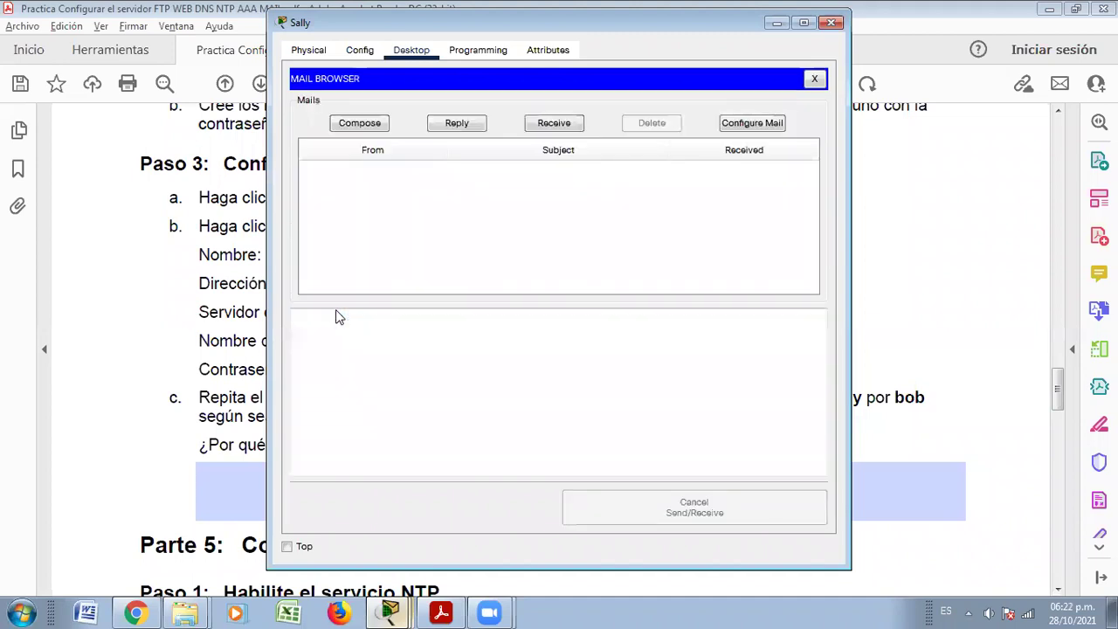
key("alt+Tab")
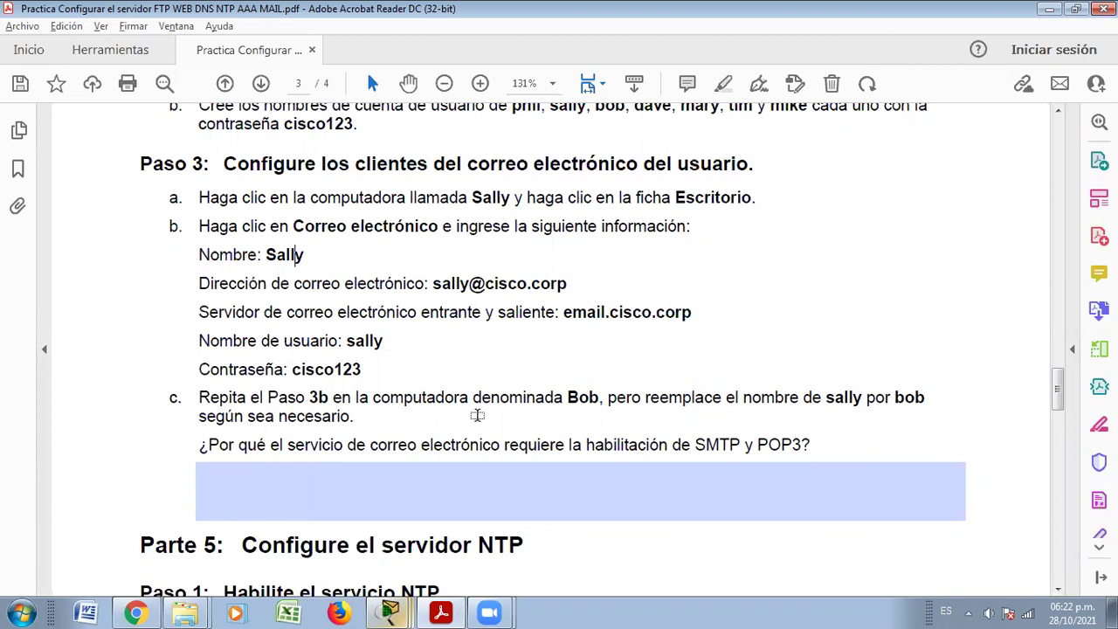
key("alt+Tab")
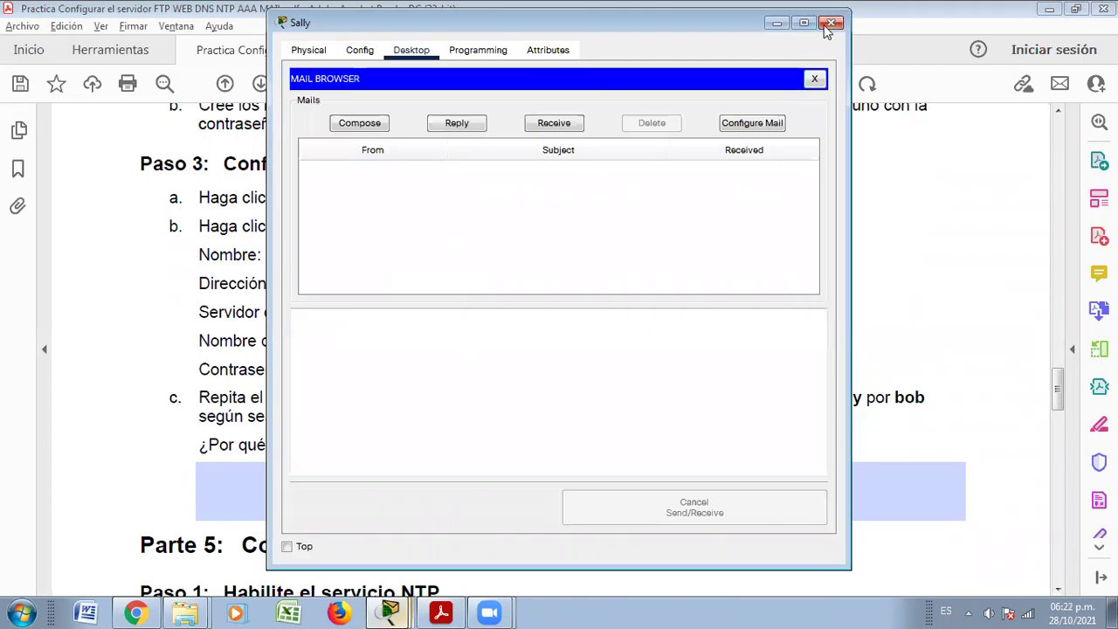
left_click(833, 26)
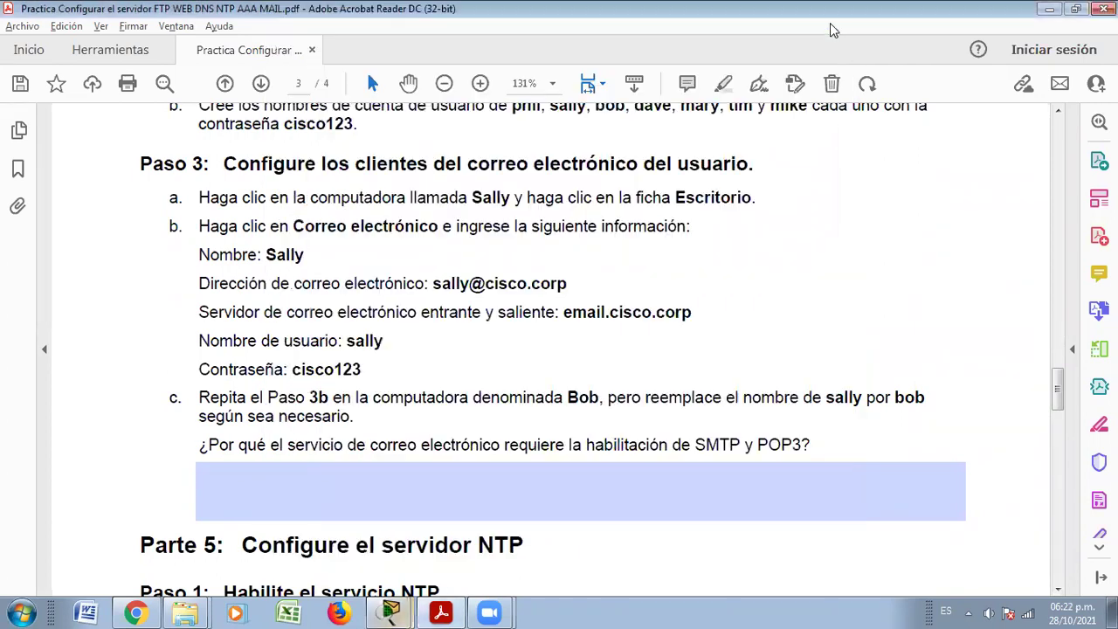
key("alt+Tab")
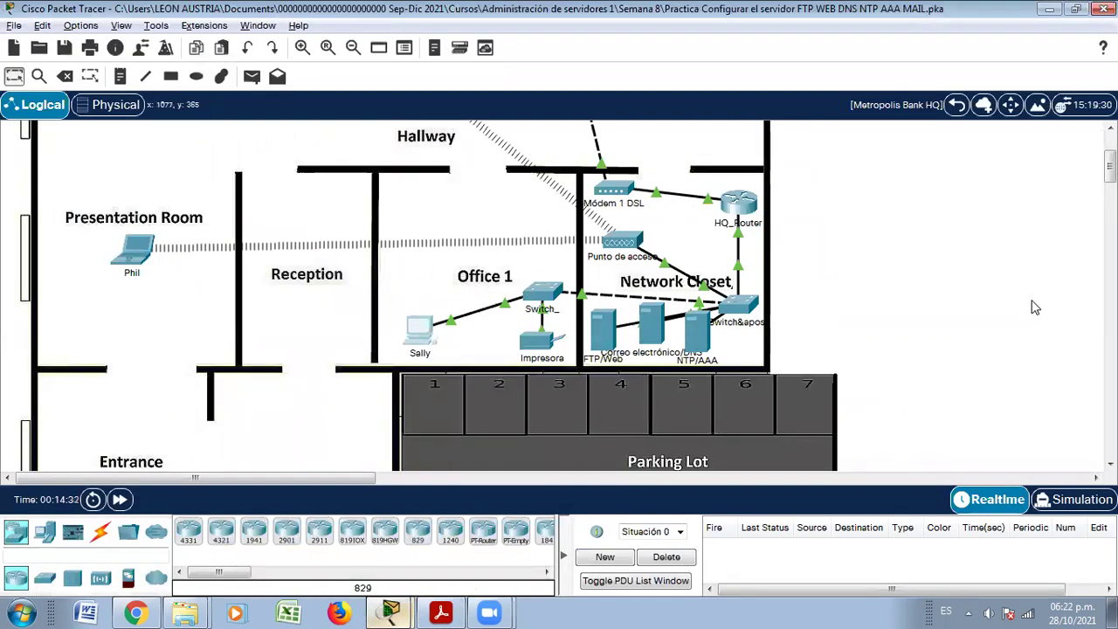
scroll(1109, 297, "down", 5)
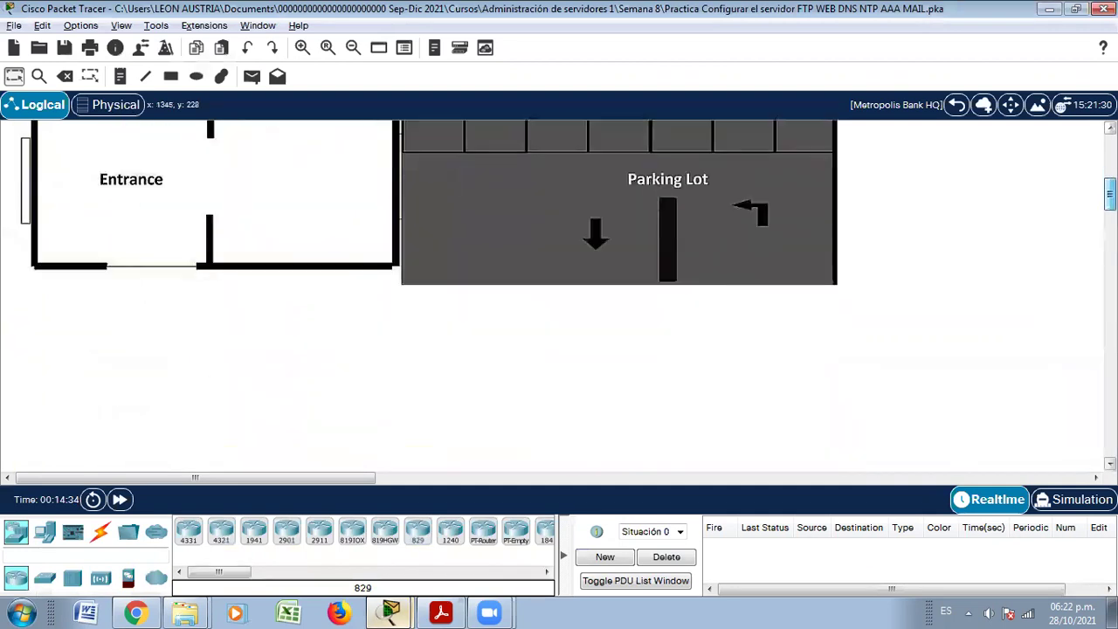
scroll(428, 297, "up", 5)
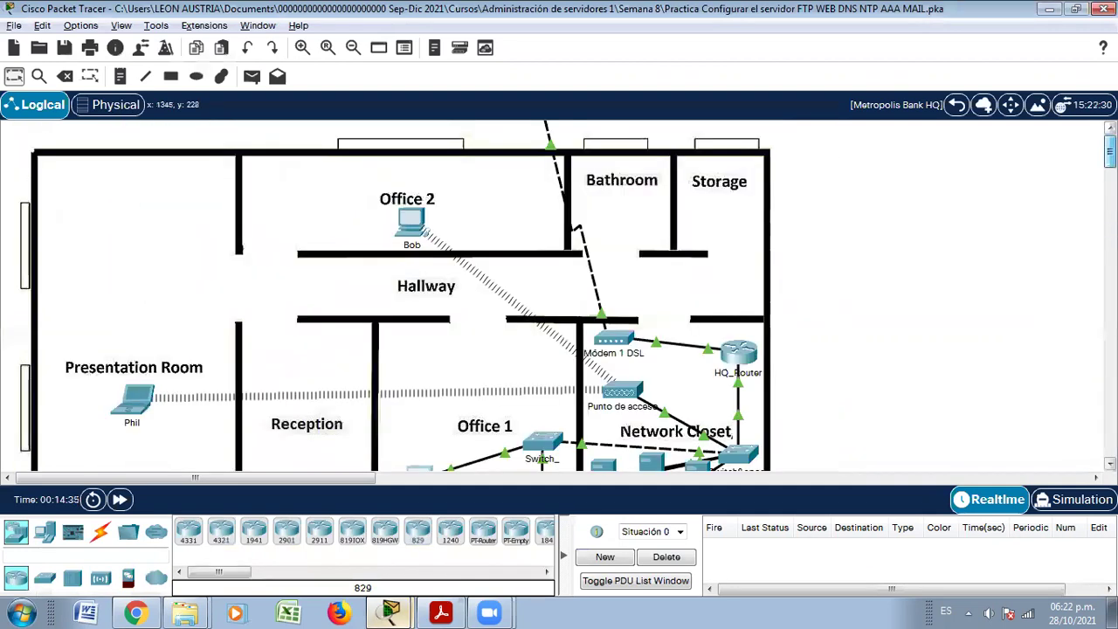
left_click(413, 222)
left_click(412, 50)
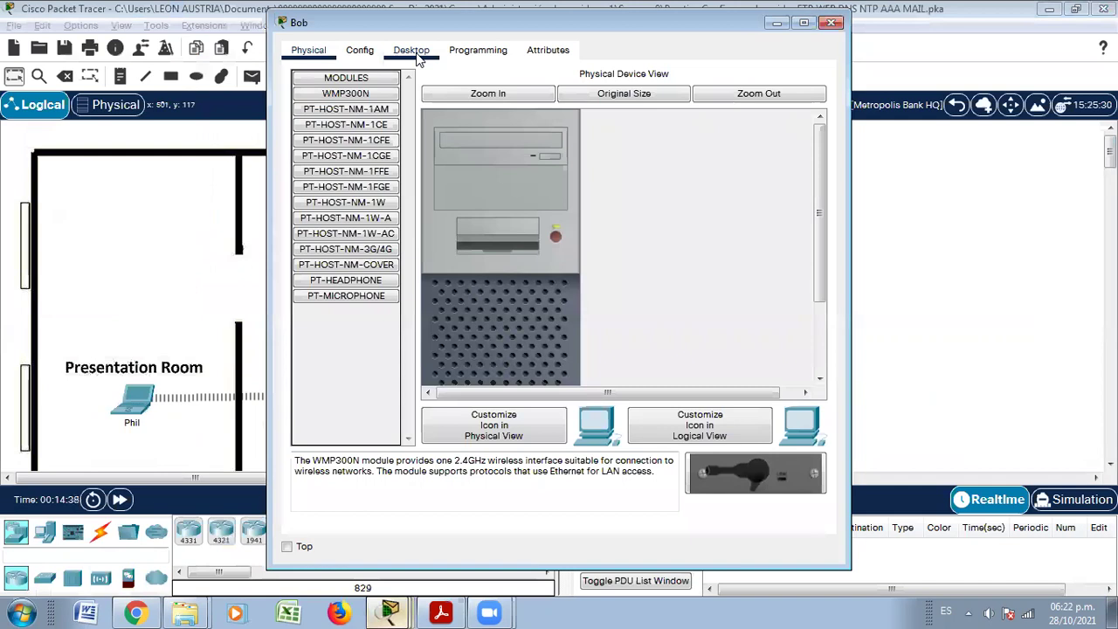
Open Bob's mail client and enter his display name and cisco.corp e-mail address
left_click(353, 407)
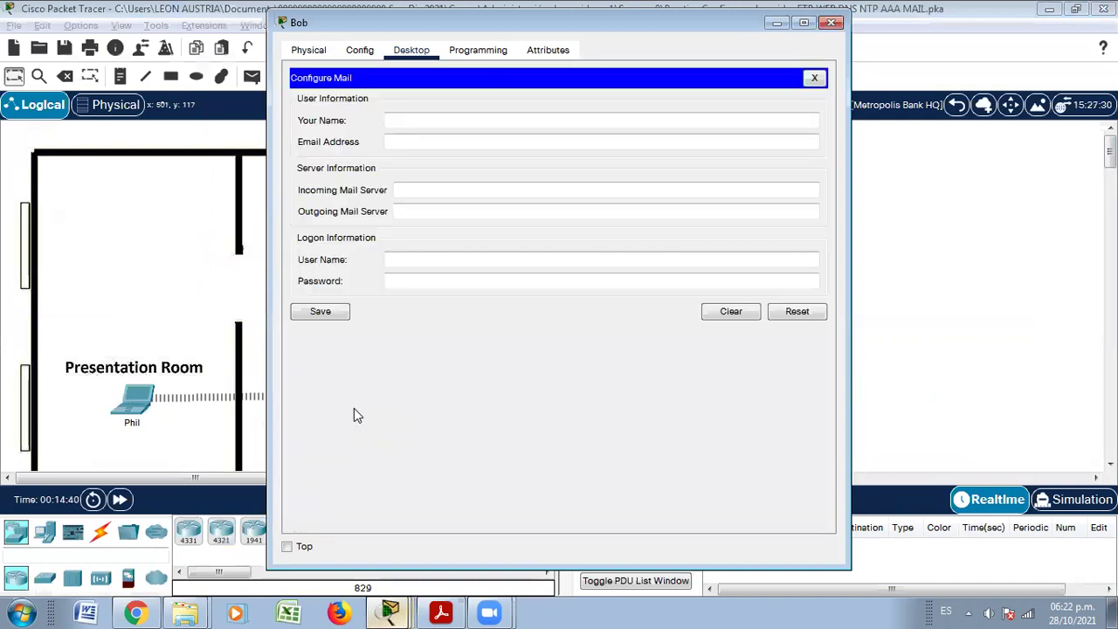
left_click(391, 118)
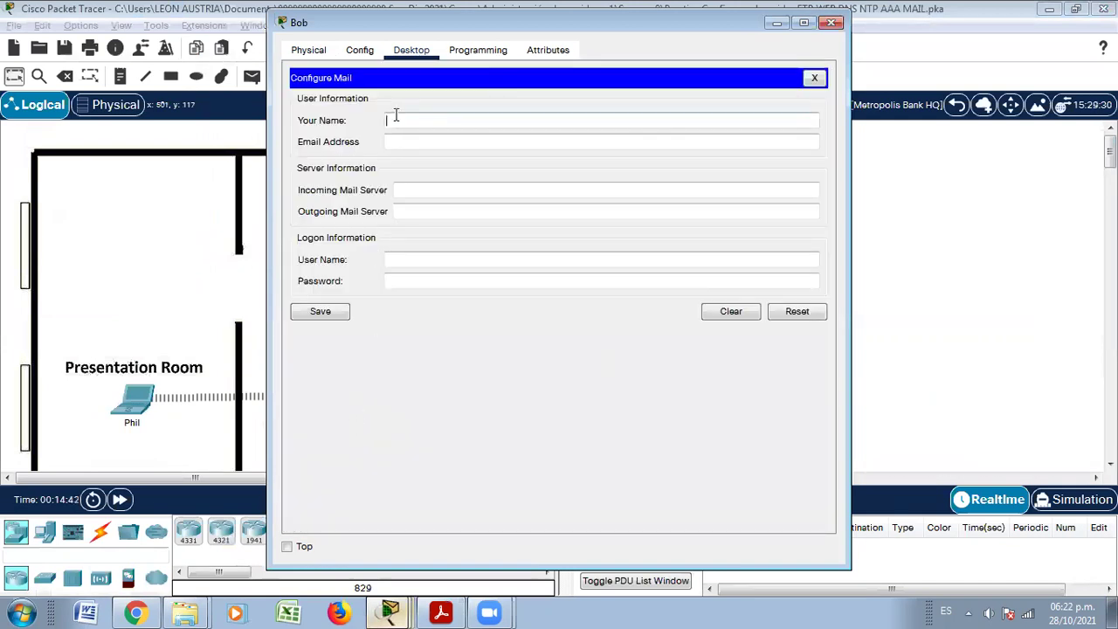
type("bob")
left_click(392, 137)
type("bob@cisco")
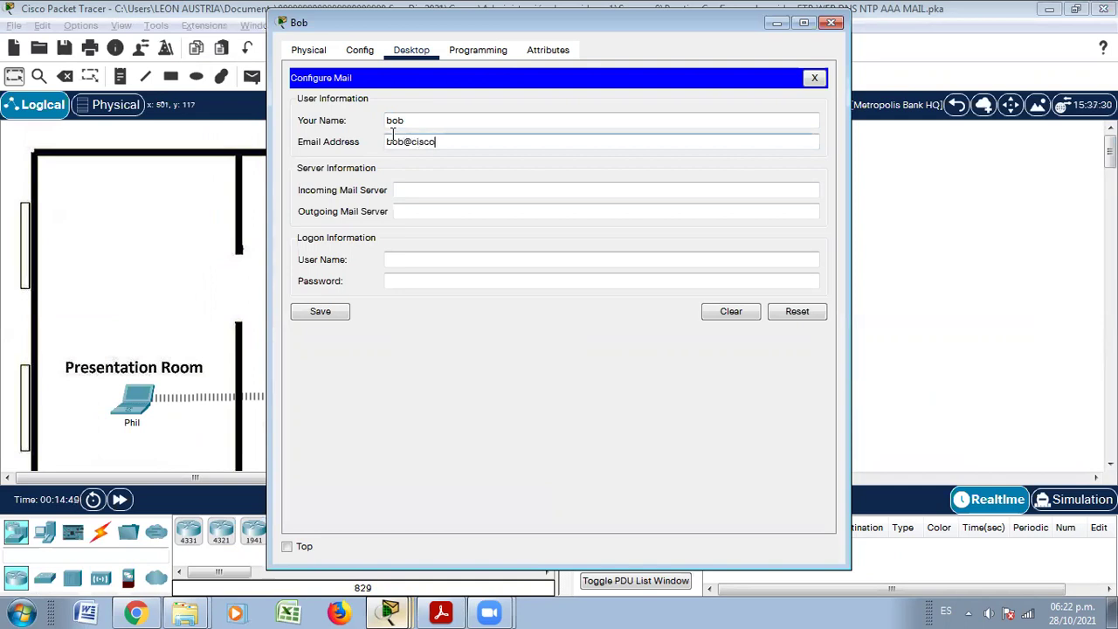
type(".corp")
Set email.cisco.corp as incoming and outgoing server, add Bob's logon and lab password, and save
left_click(420, 184)
type("email")
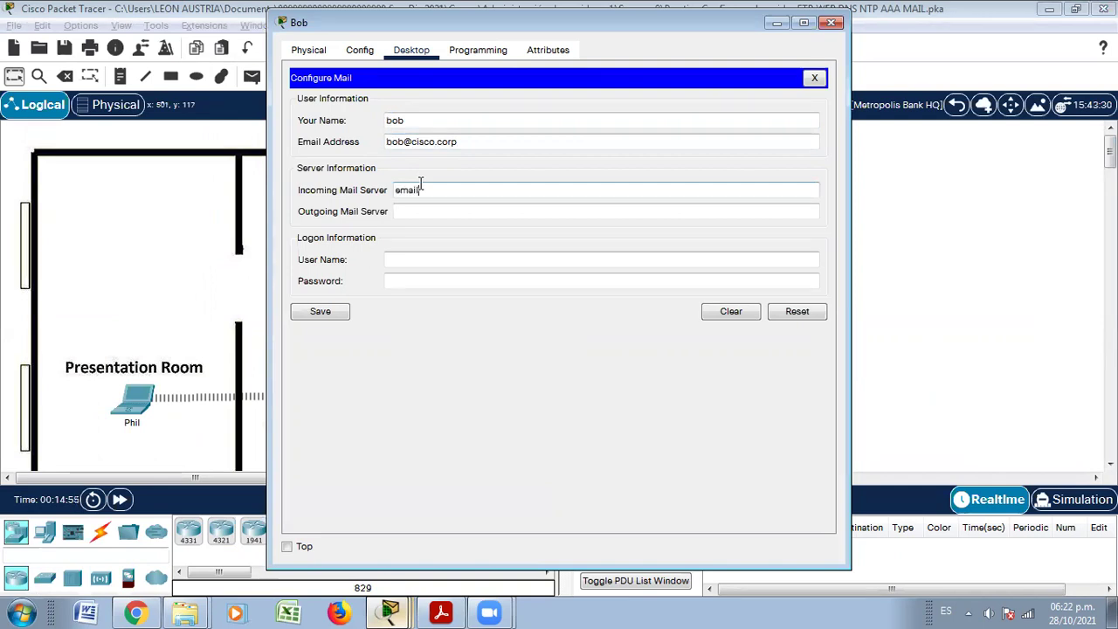
type(".cisco.corp")
left_click(453, 209)
type("email")
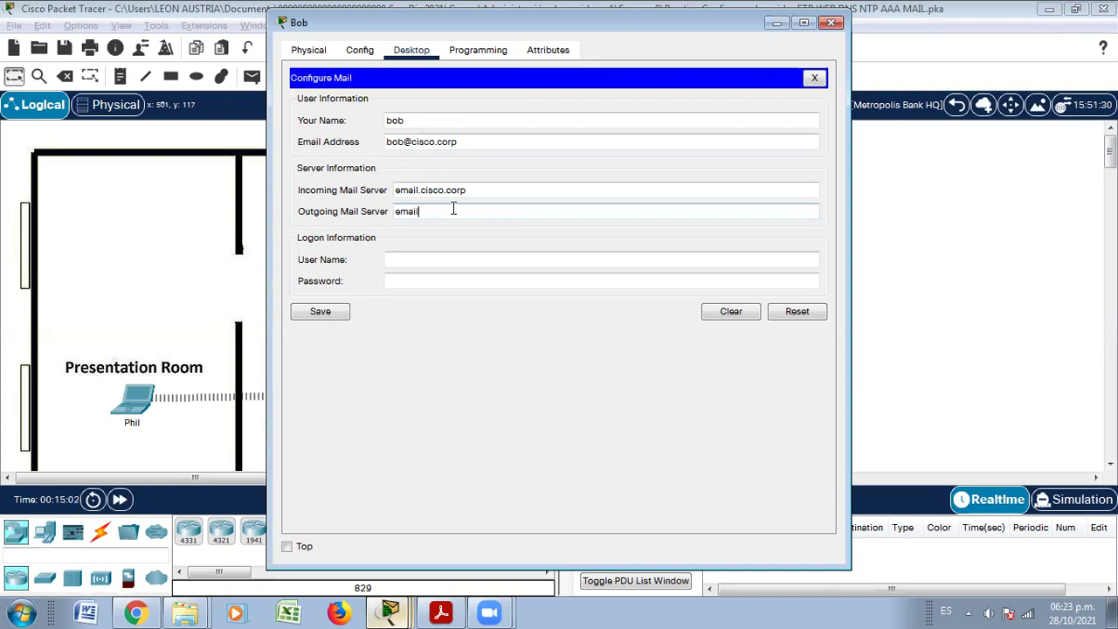
type(".cisco.corp")
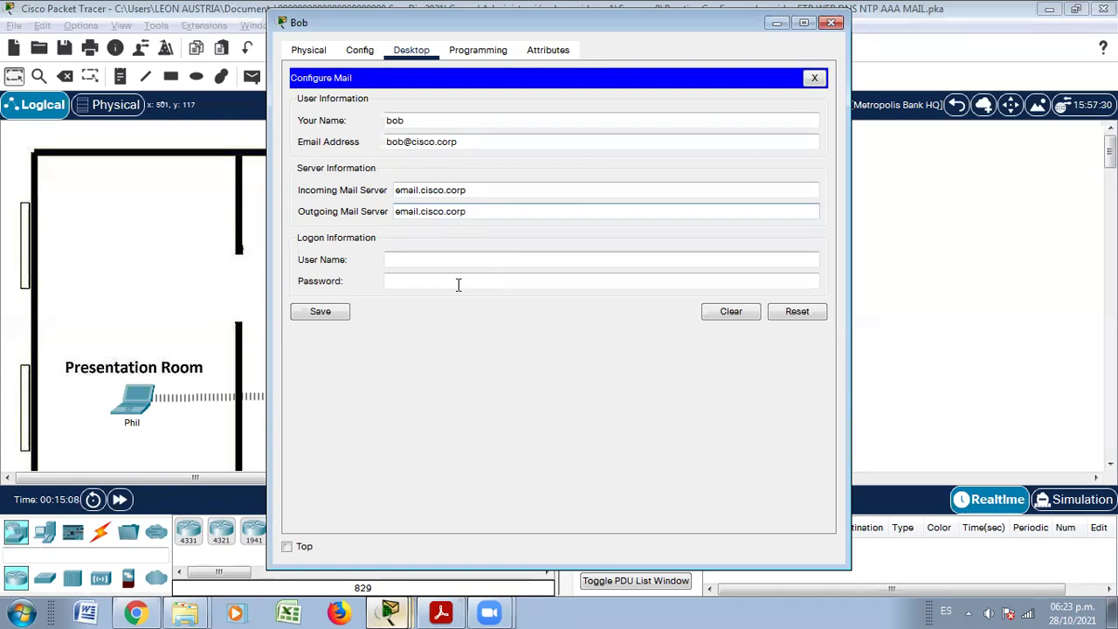
left_click(438, 262)
type("bob")
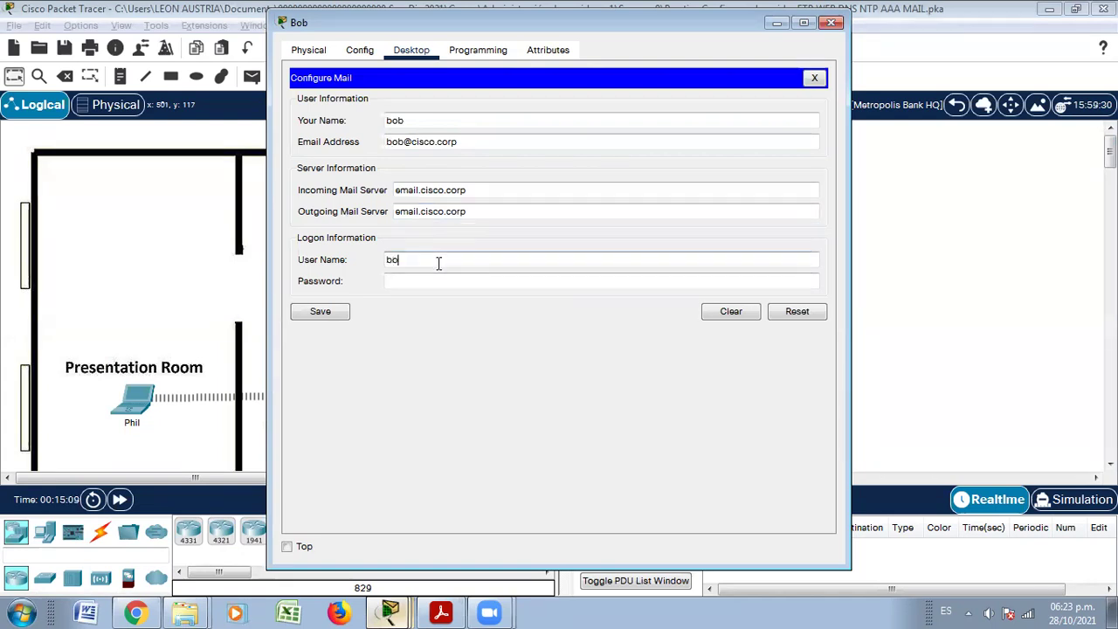
left_click(433, 275)
type("cisco")
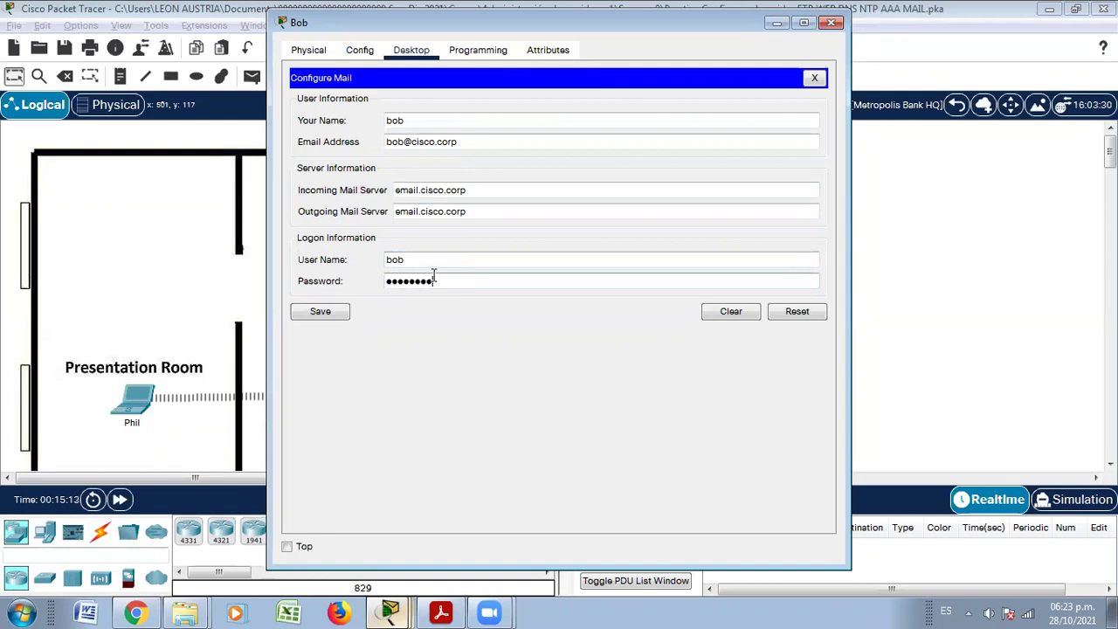
left_click(337, 312)
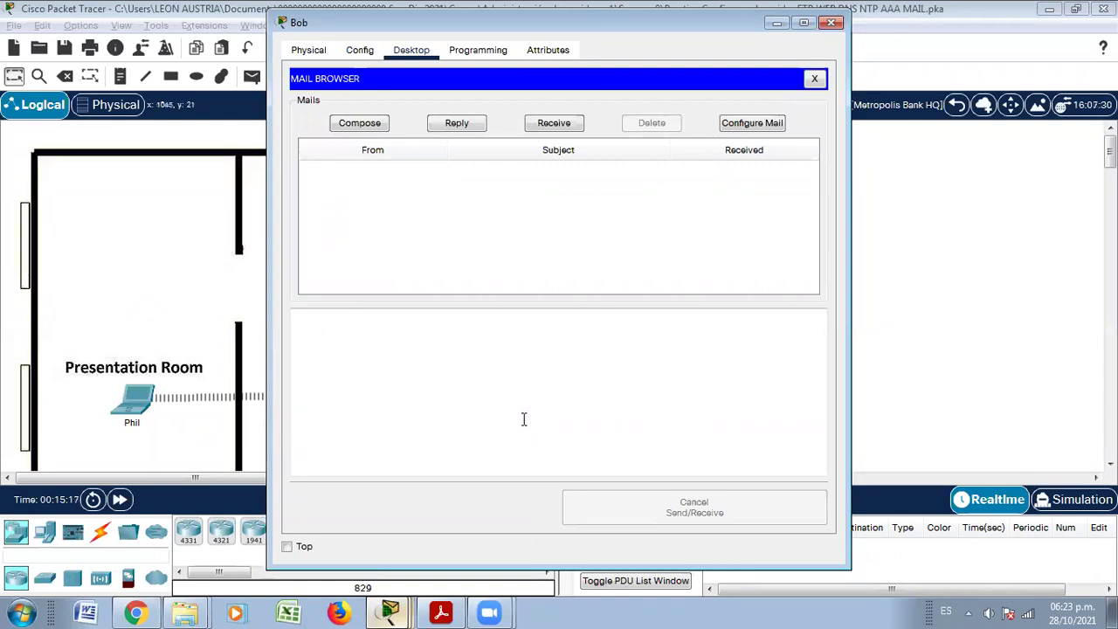
left_click(442, 612)
scroll(337, 428, "down", 3)
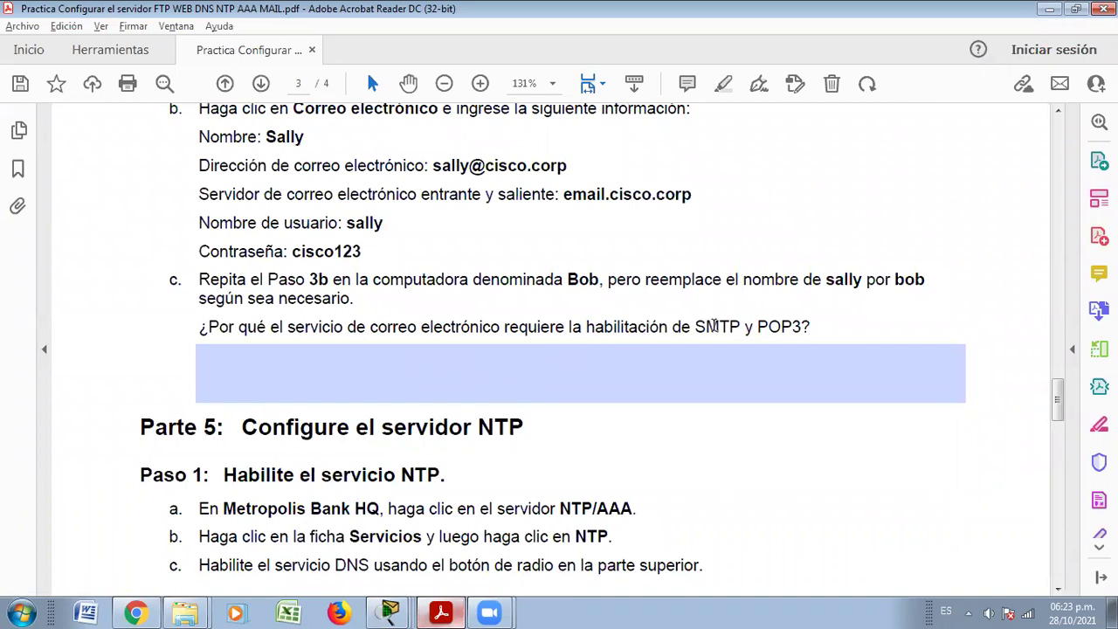
scroll(778, 370, "down", 2)
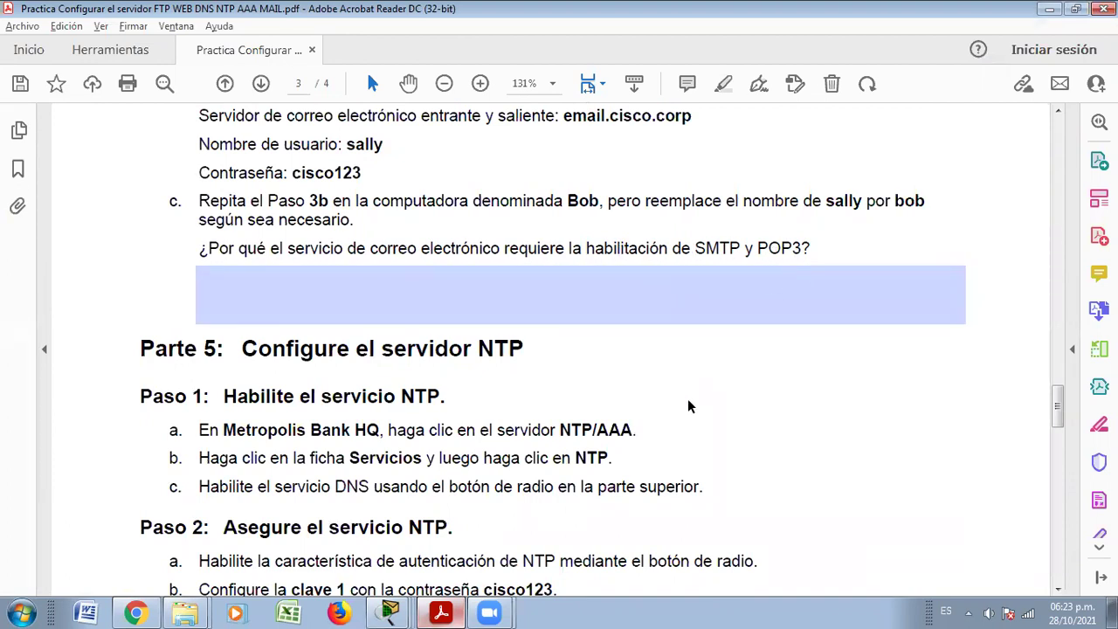
scroll(688, 407, "down", 5)
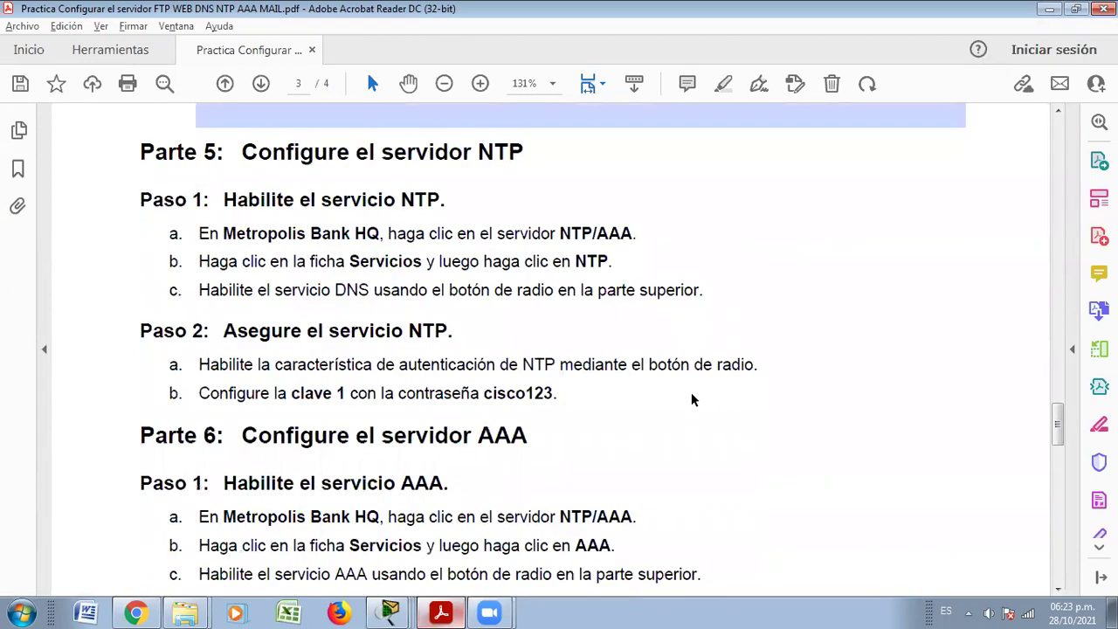
scroll(692, 400, "down", 1)
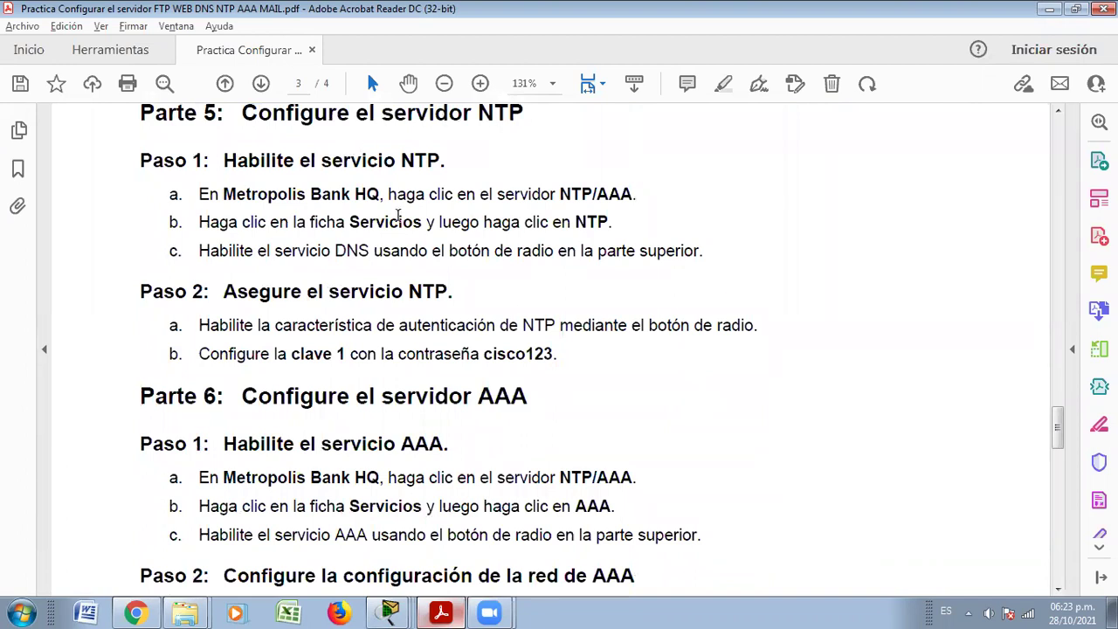
scroll(396, 216, "down", 1)
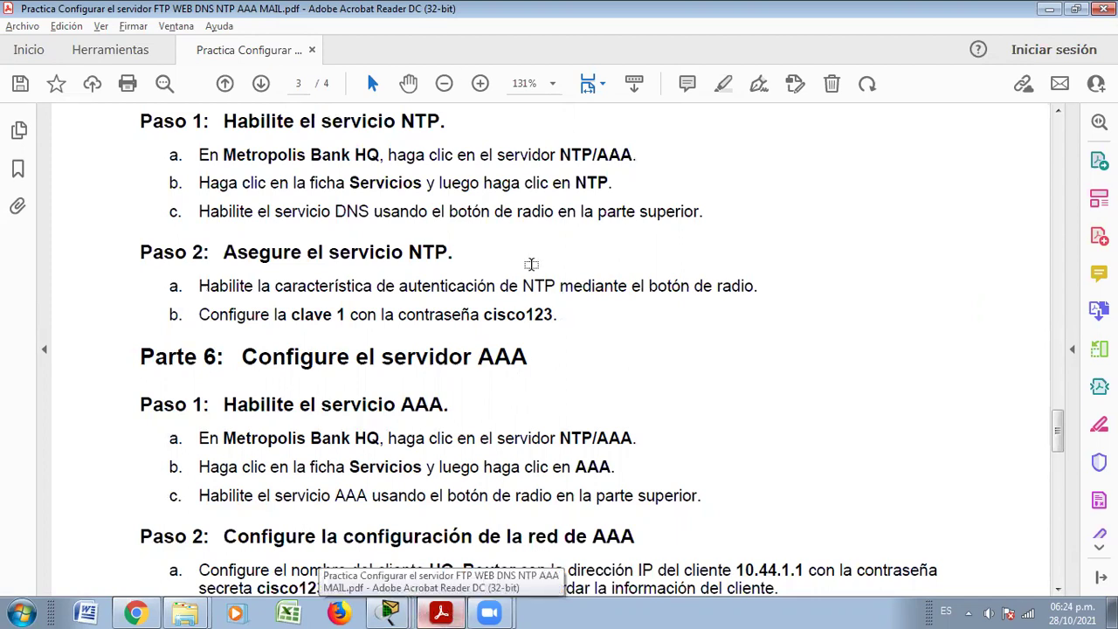
key("alt+Tab")
left_click(808, 25)
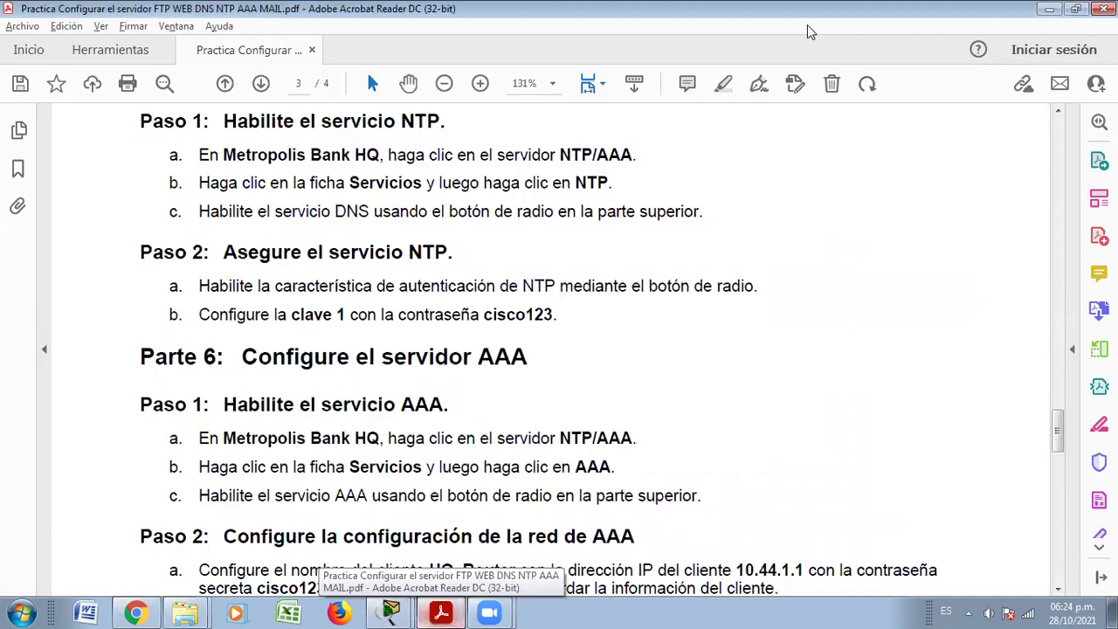
key("alt+Tab")
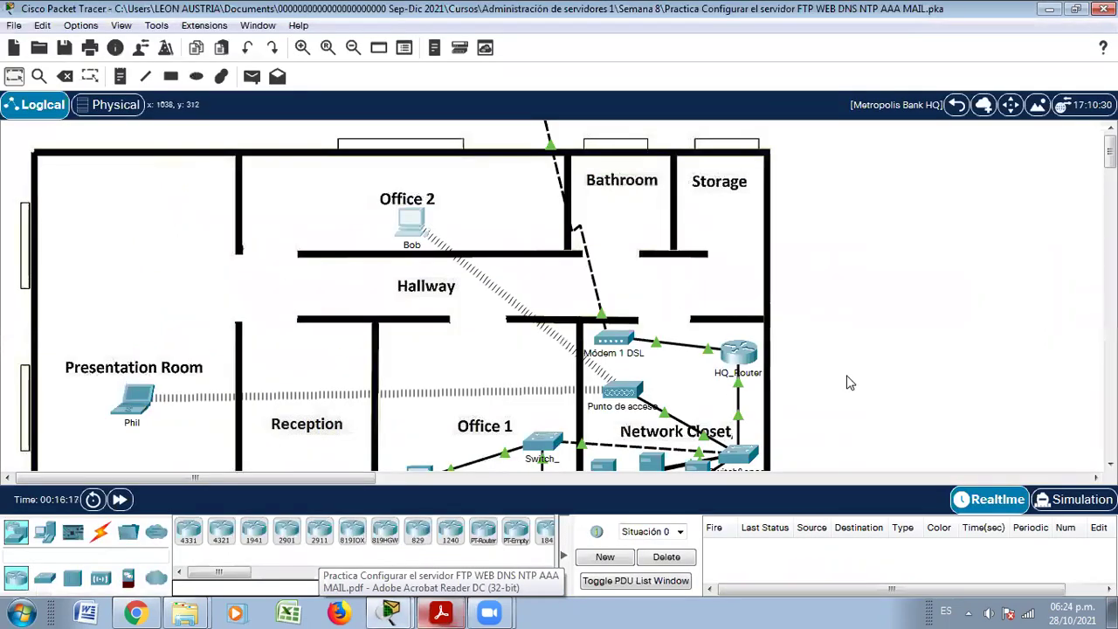